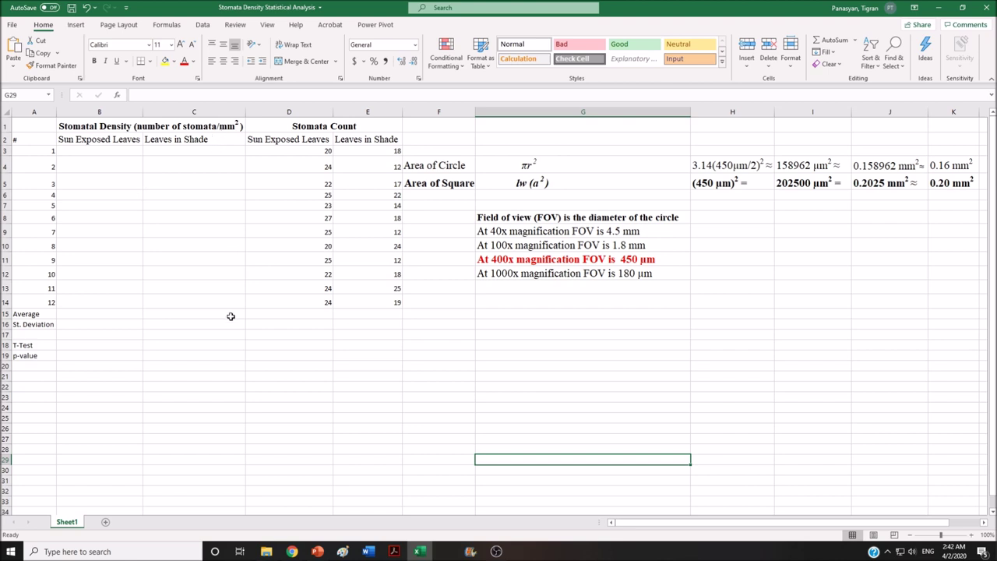
# - Enter the formula =D3/0.2 in B3 to calculate the first stomatal density for sun exposed leaves
pyautogui.click(82, 153)
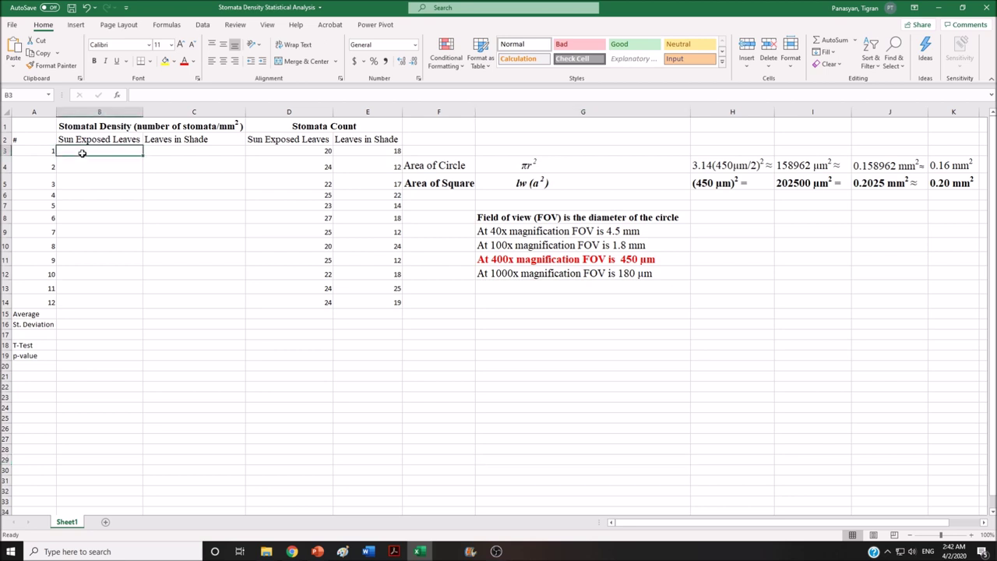
pyautogui.write('=')
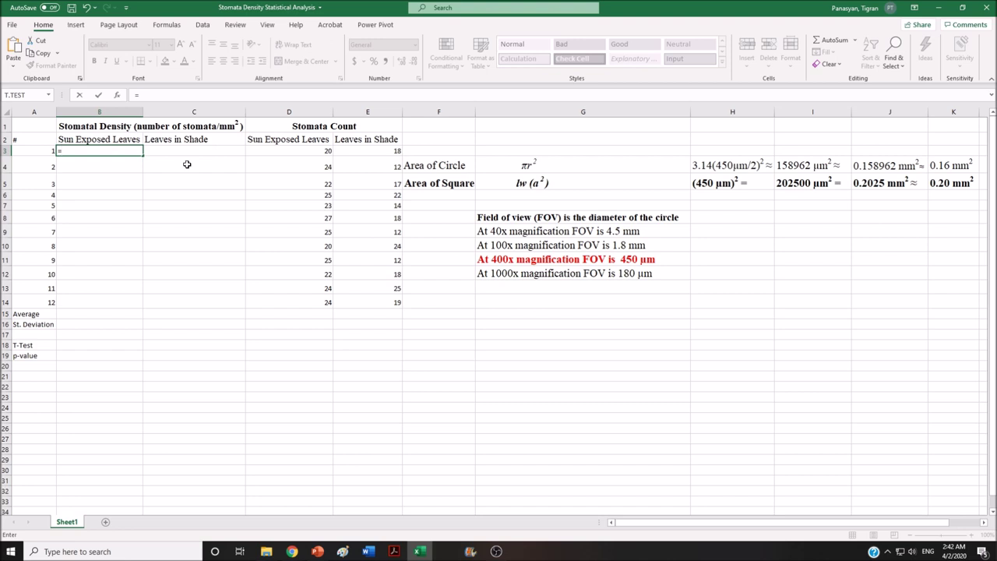
pyautogui.click(267, 151)
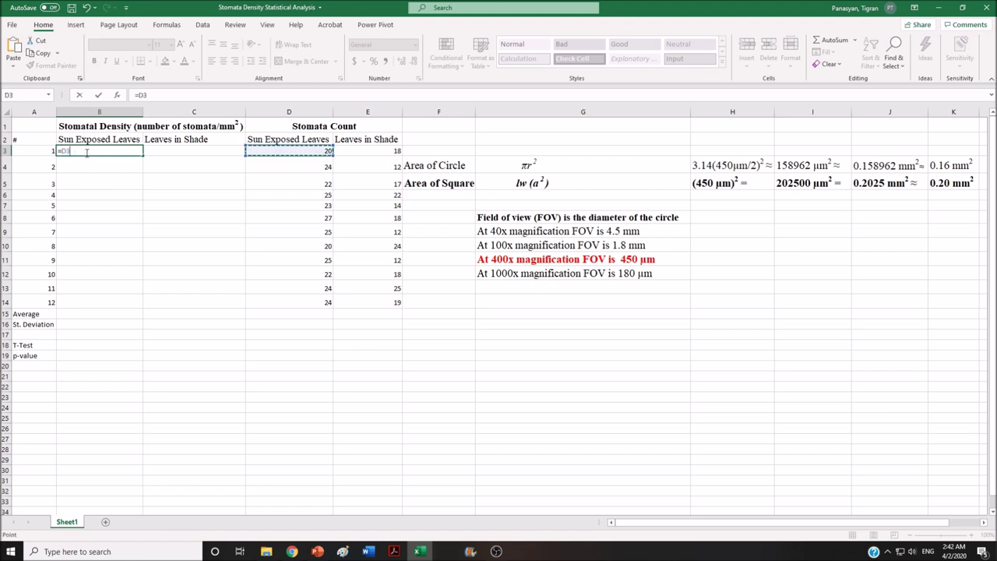
pyautogui.write('/')
pyautogui.write('0.2')
pyautogui.press('Return')
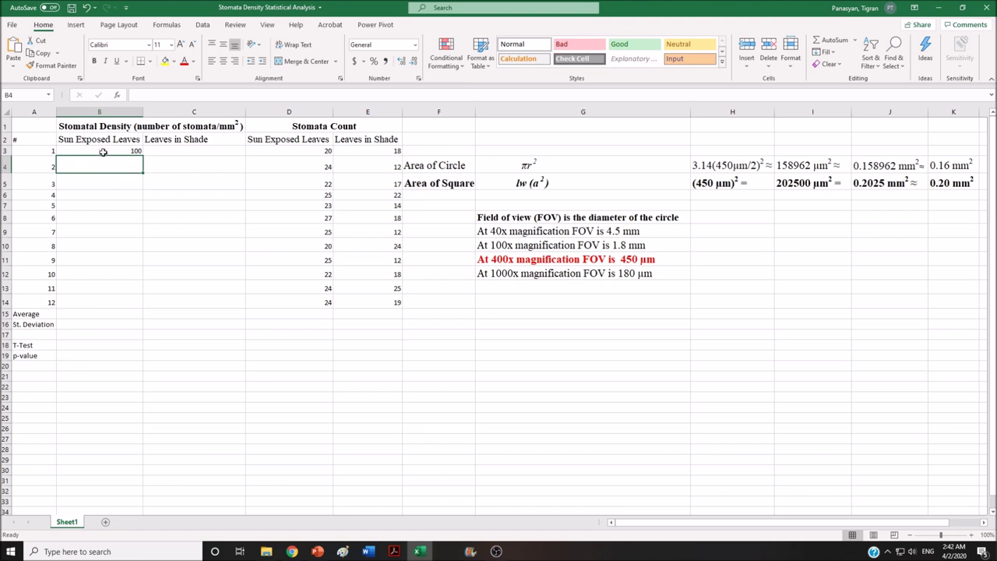
# - Copy the density formula from B3 across to C3 and down through row 14 for both leaf groups
pyautogui.click(103, 152)
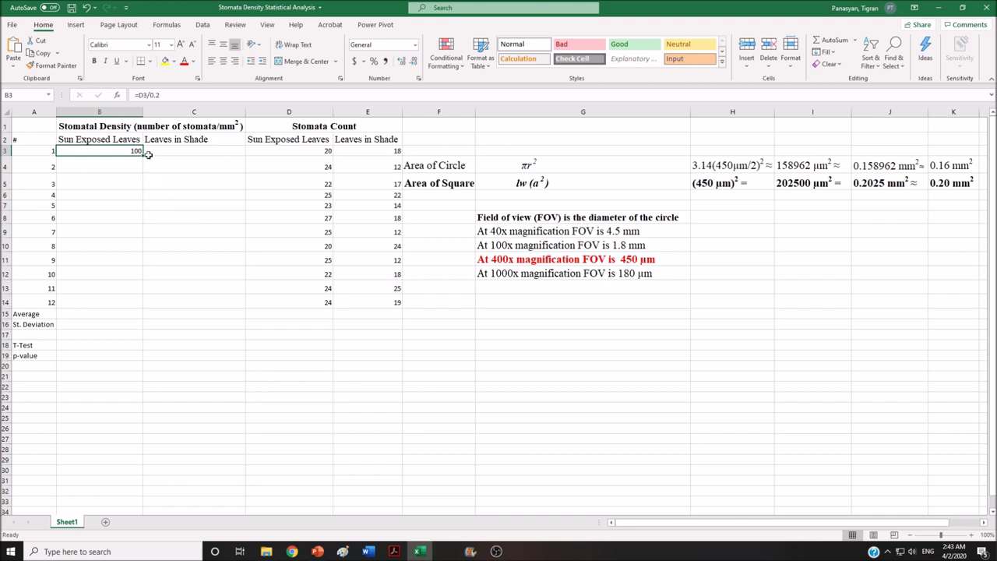
pyautogui.moveTo(144, 154); pyautogui.dragTo(235, 158)
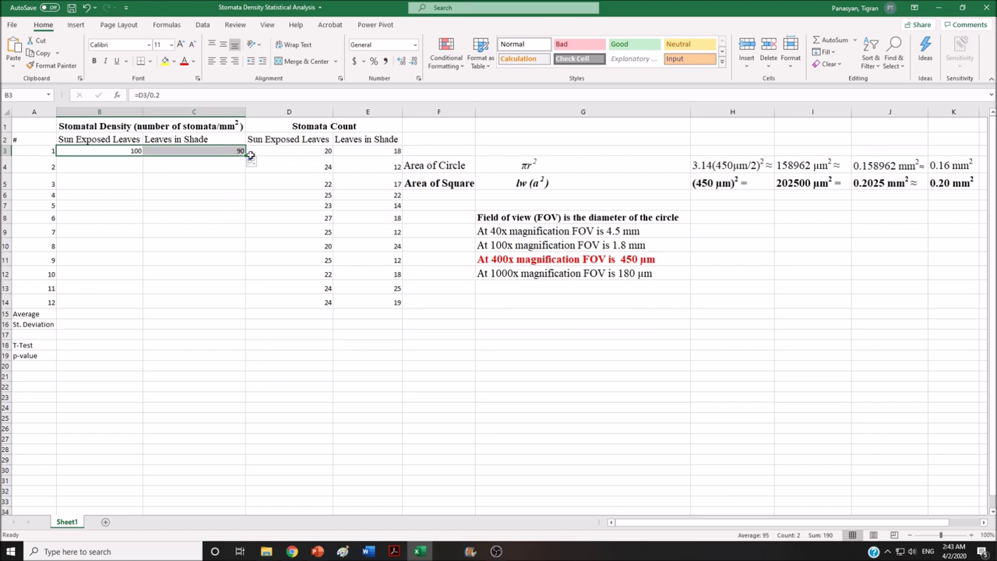
pyautogui.moveTo(247, 157); pyautogui.dragTo(226, 311)
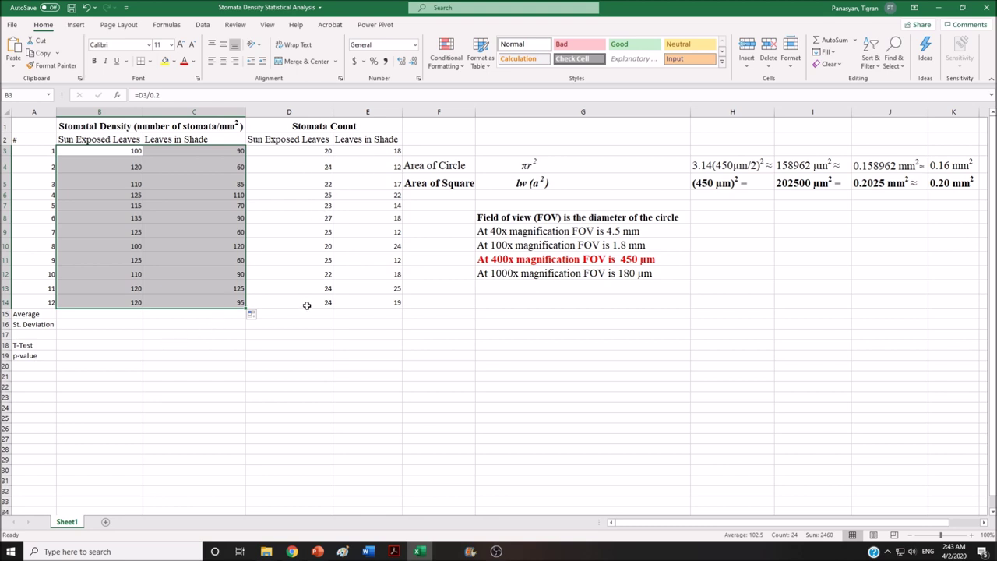
pyautogui.click(227, 407)
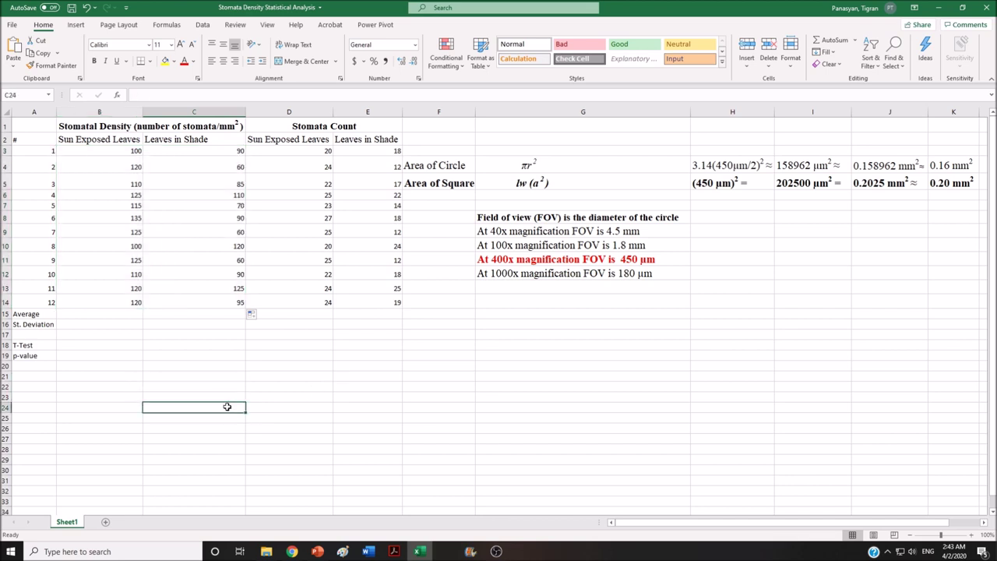
# - Calculate the average in B15 with =AVERAGE(B3:B14) and copy the formula across to E15
pyautogui.click(101, 317)
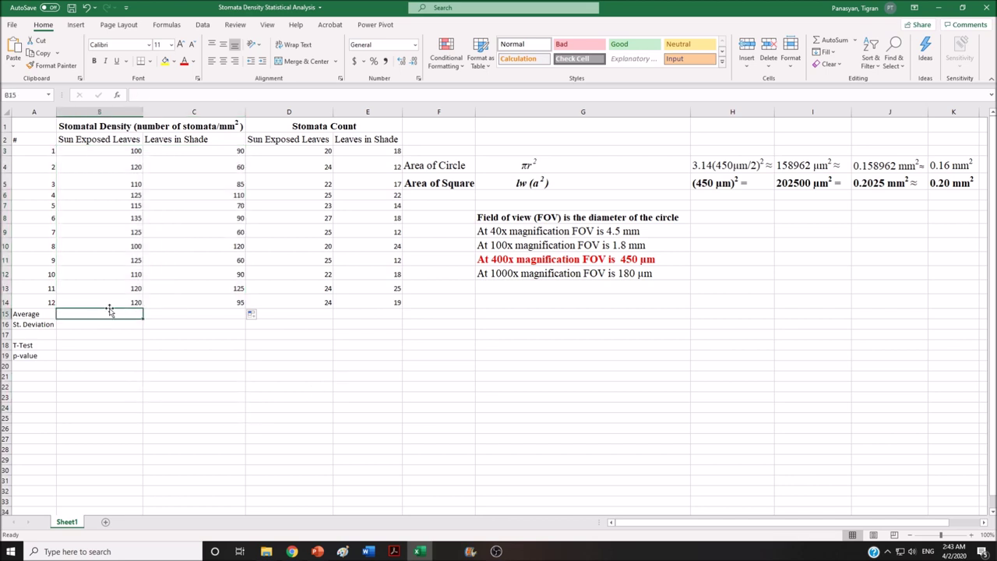
pyautogui.write('=')
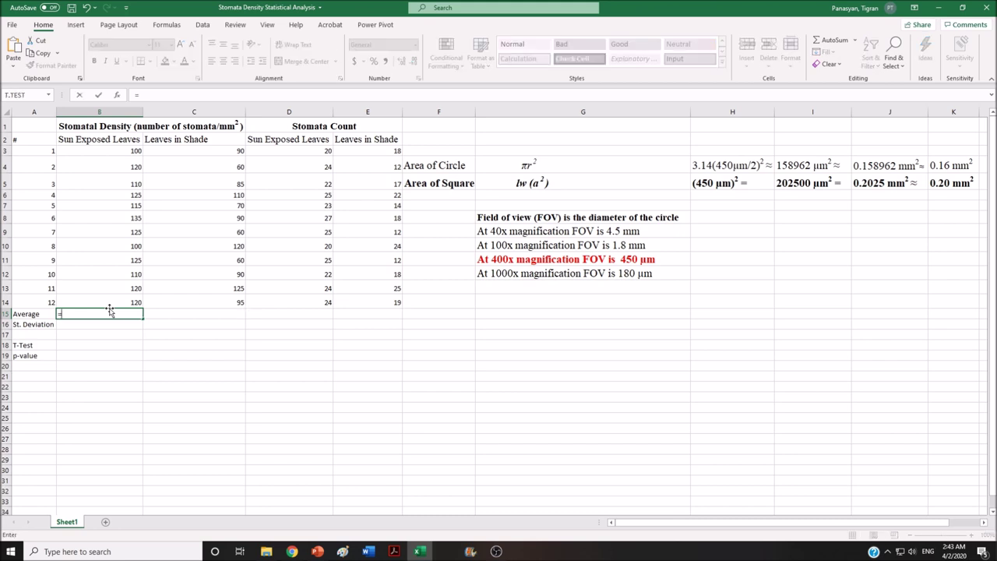
pyautogui.write('Av')
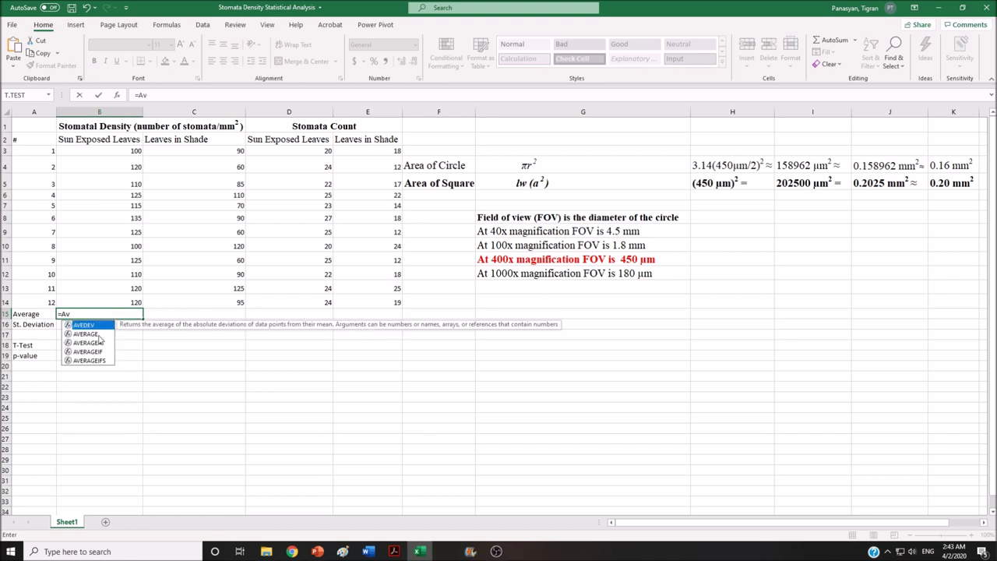
pyautogui.doubleClick(99, 335)
pyautogui.click(99, 337)
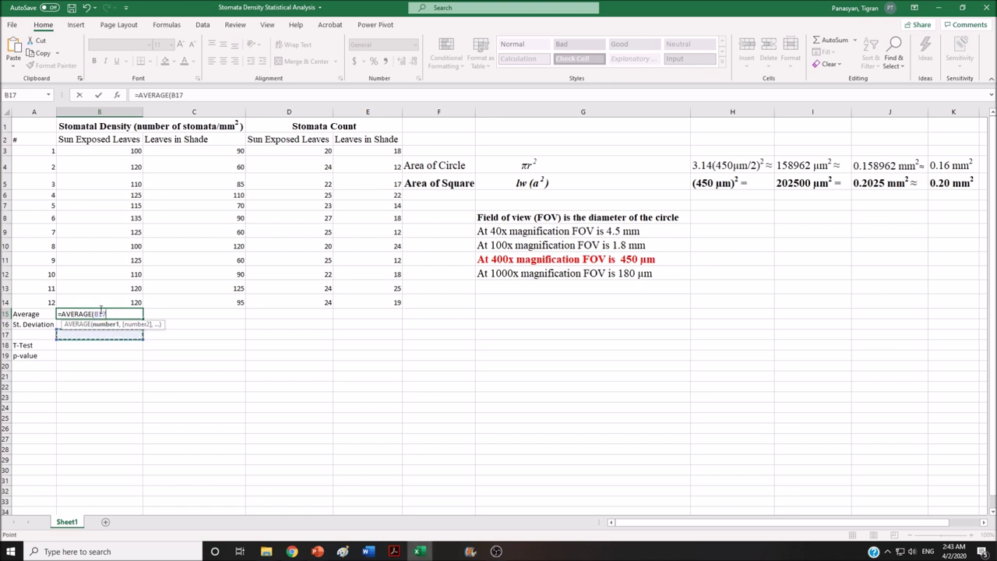
pyautogui.click(101, 150)
pyautogui.moveTo(101, 151); pyautogui.dragTo(109, 300)
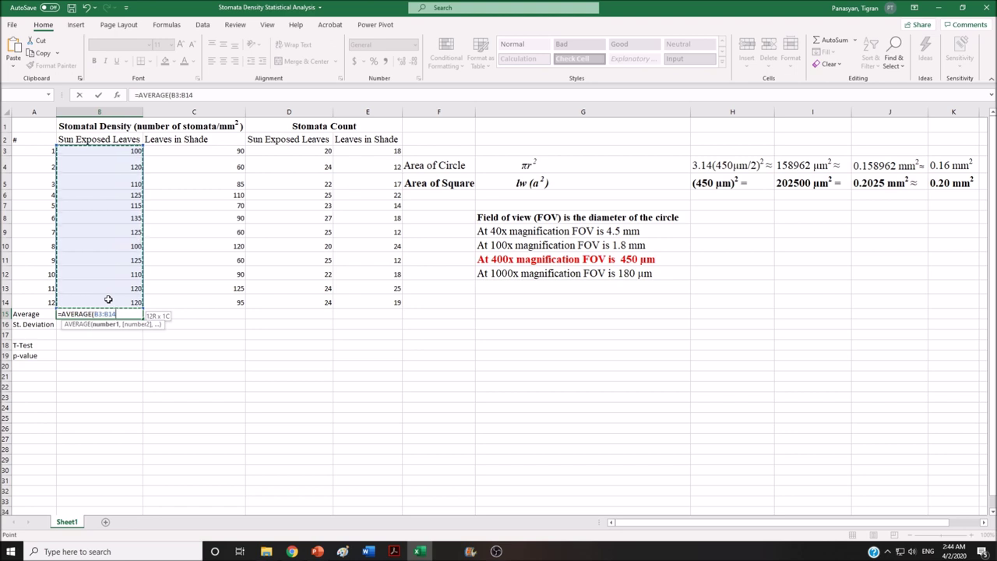
pyautogui.moveTo(108, 299); pyautogui.dragTo(108, 300)
pyautogui.write(')')
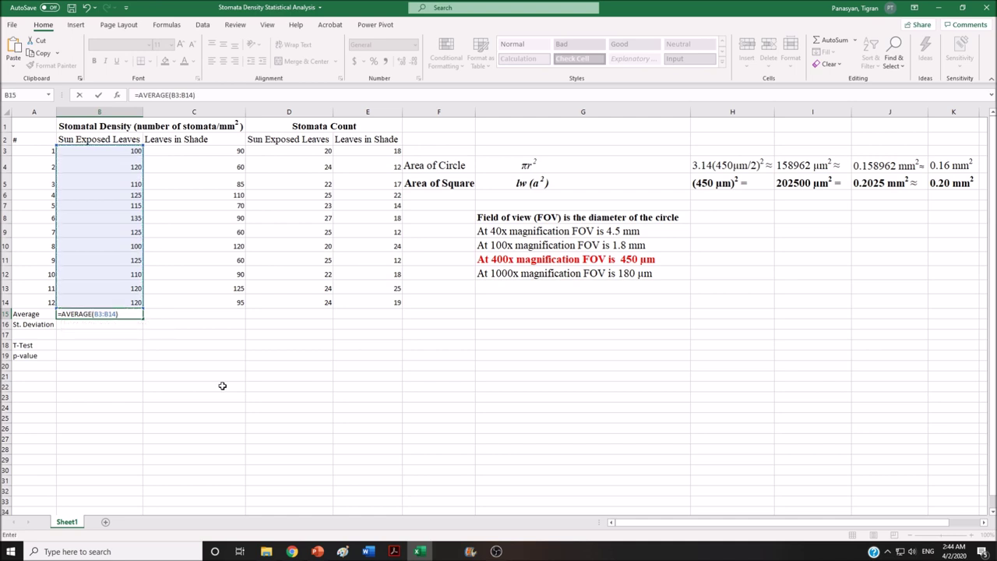
pyautogui.press('Return')
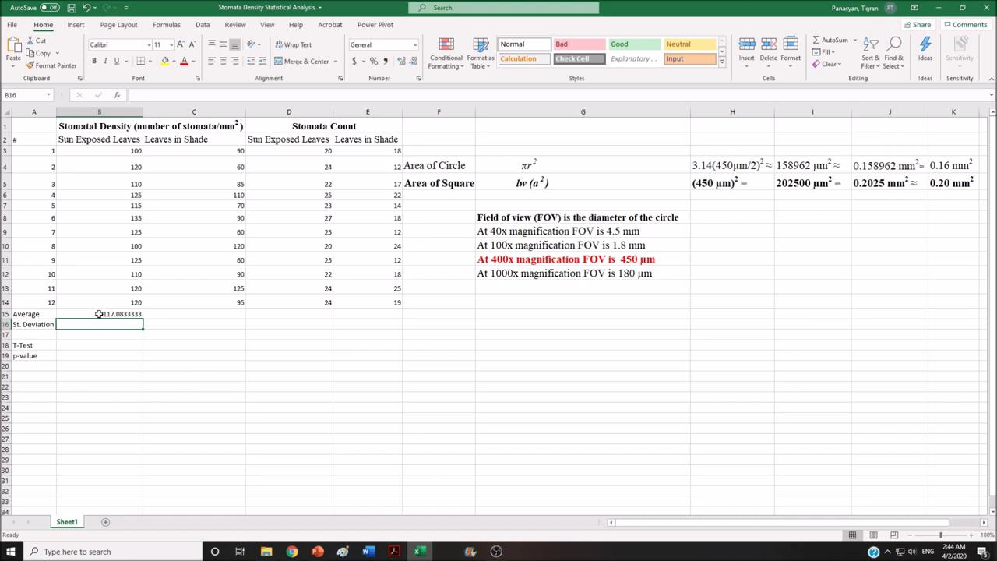
pyautogui.click(93, 314)
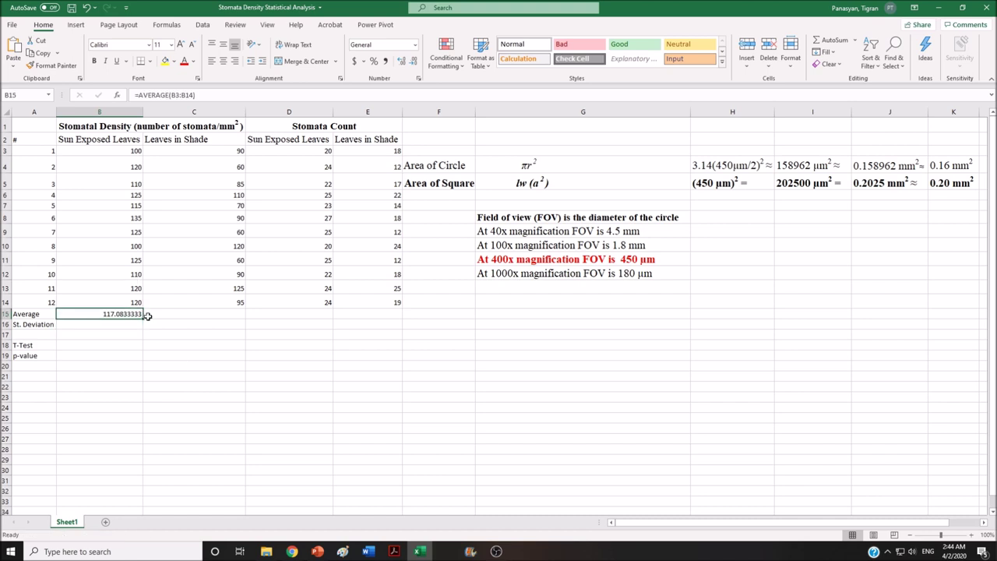
pyautogui.moveTo(153, 319); pyautogui.dragTo(390, 325)
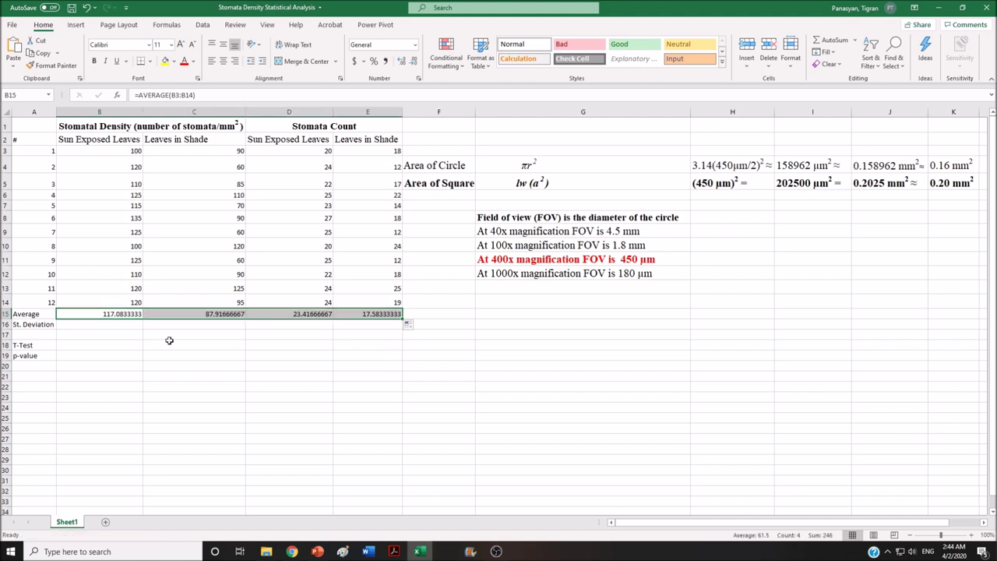
# - Calculate the sample standard deviation in B16 with =STDEV.S(B3:B14) and copy the formula across to E16
pyautogui.click(68, 325)
pyautogui.doubleClick(67, 324)
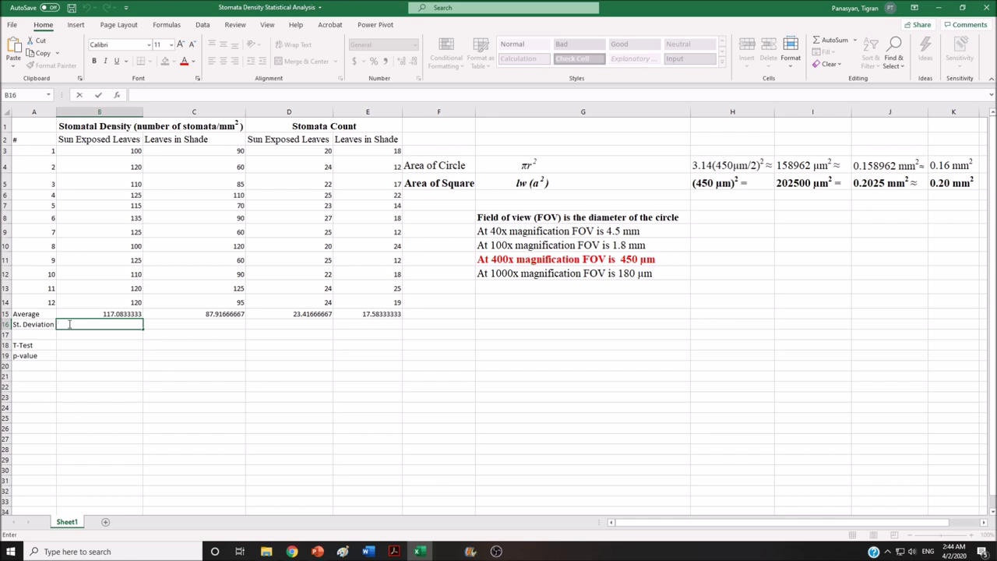
pyautogui.write('=')
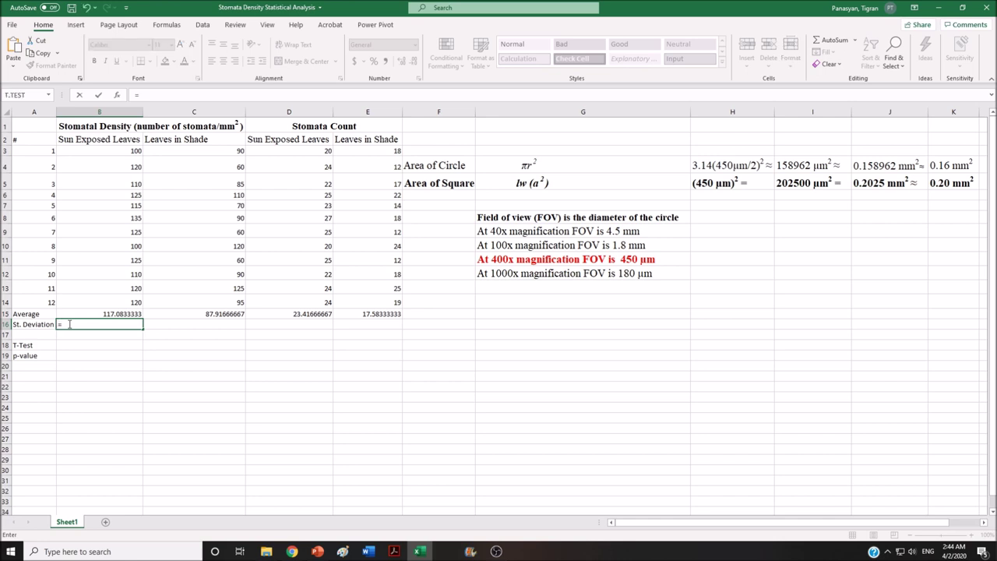
pyautogui.write('st')
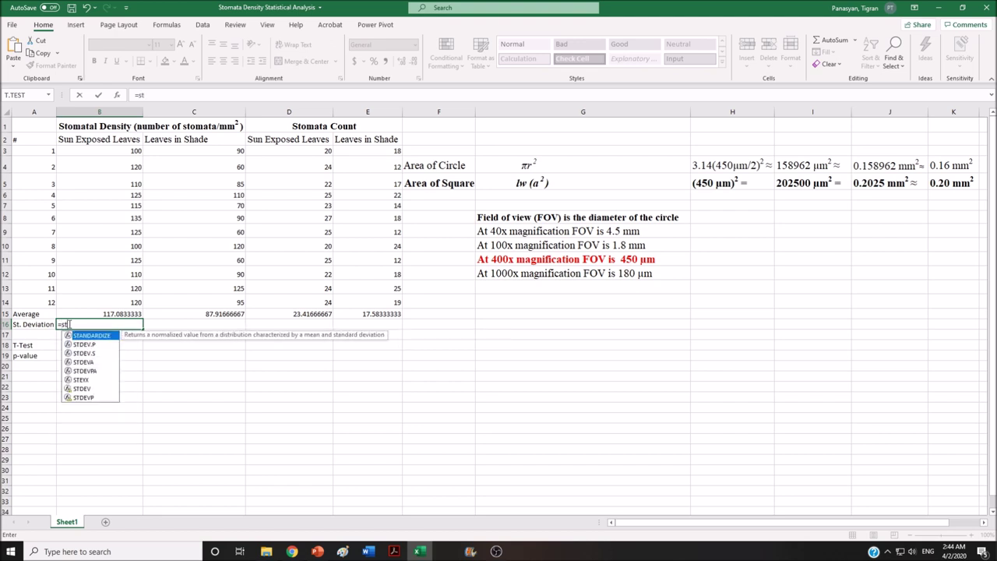
pyautogui.click(92, 355)
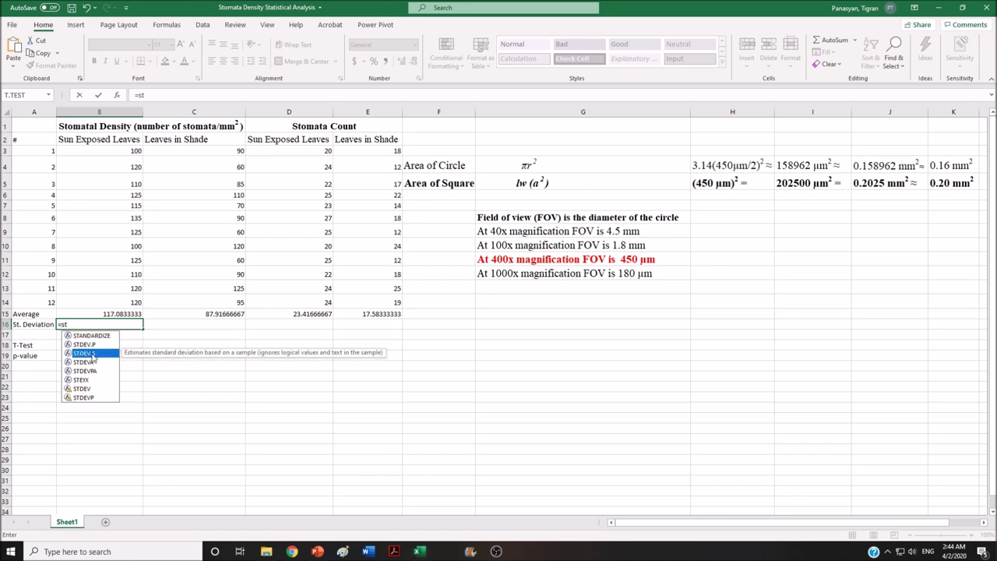
pyautogui.doubleClick(92, 356)
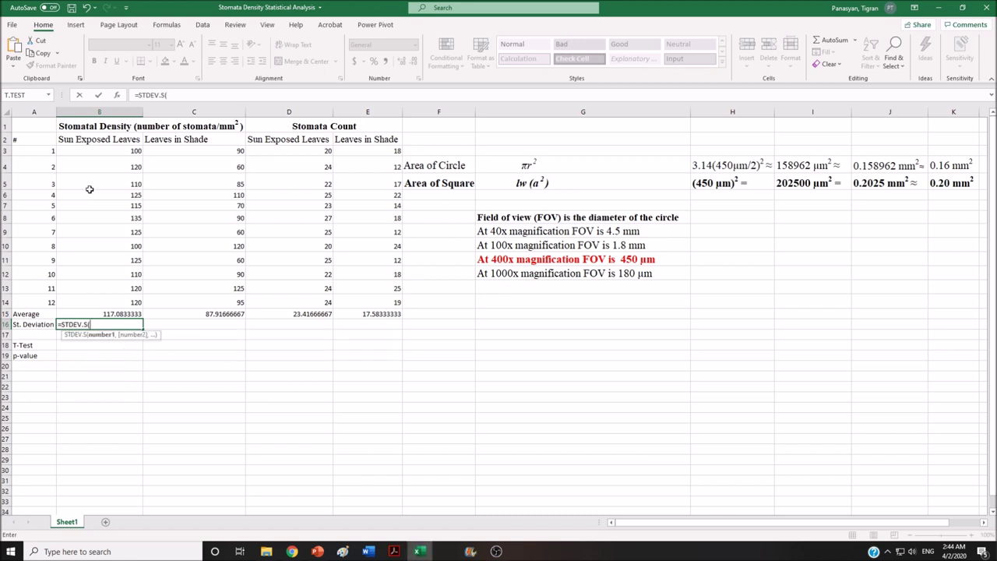
pyautogui.moveTo(108, 150); pyautogui.dragTo(98, 297)
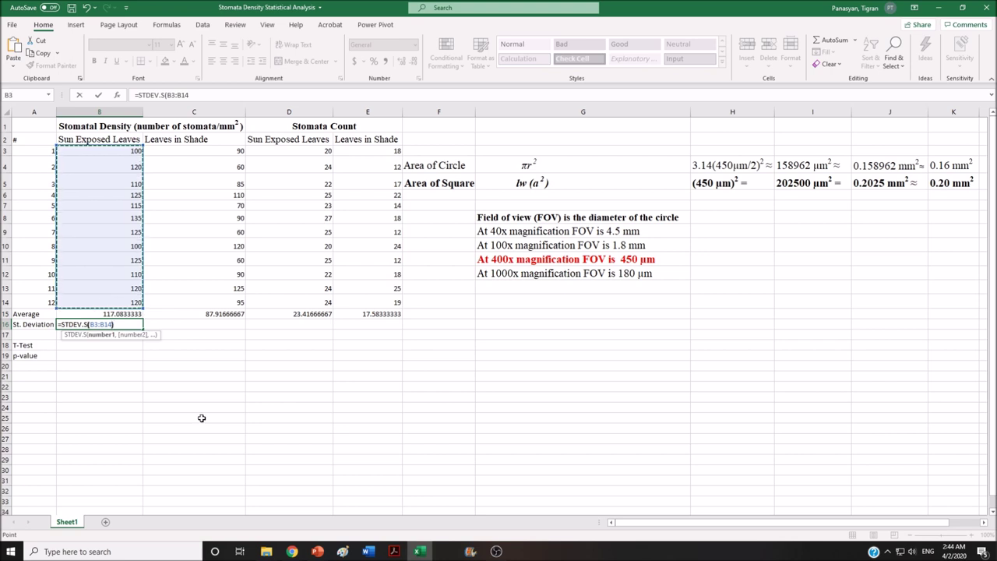
pyautogui.write(')')
pyautogui.press('Return')
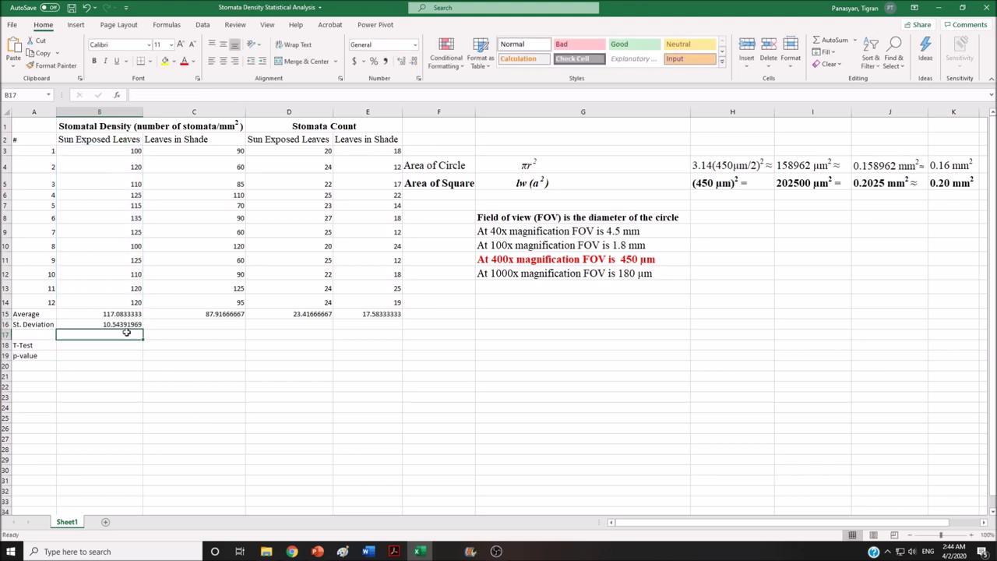
pyautogui.click(129, 324)
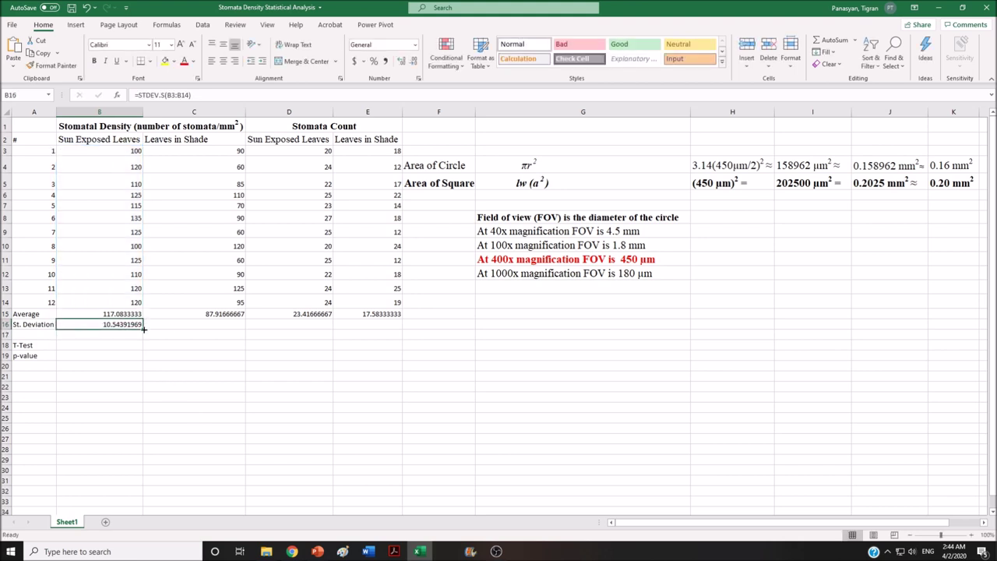
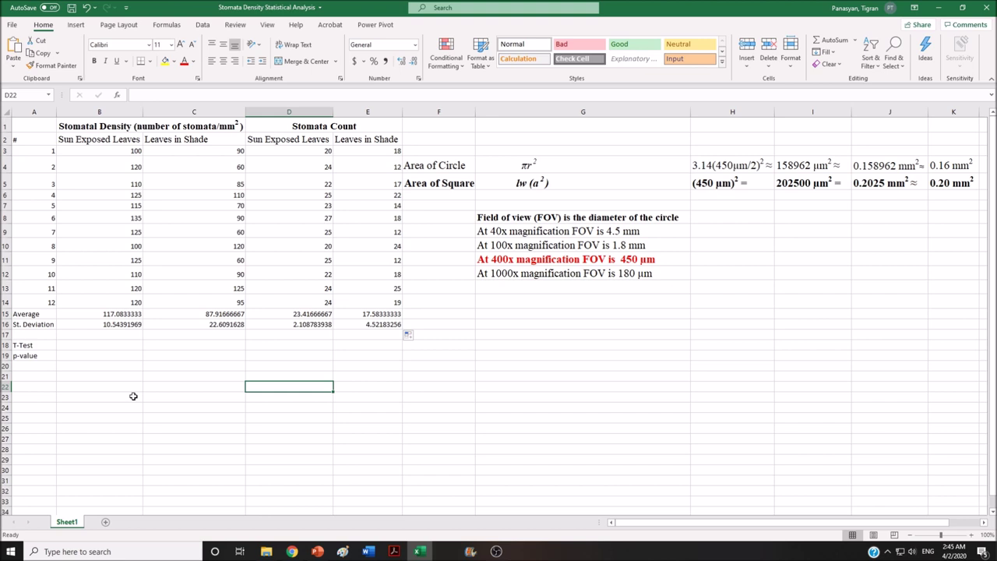
# - Calculate the ratio of the two density standard deviations in C20 with =C16/B16, and clear the cell after checking it
pyautogui.click(177, 367)
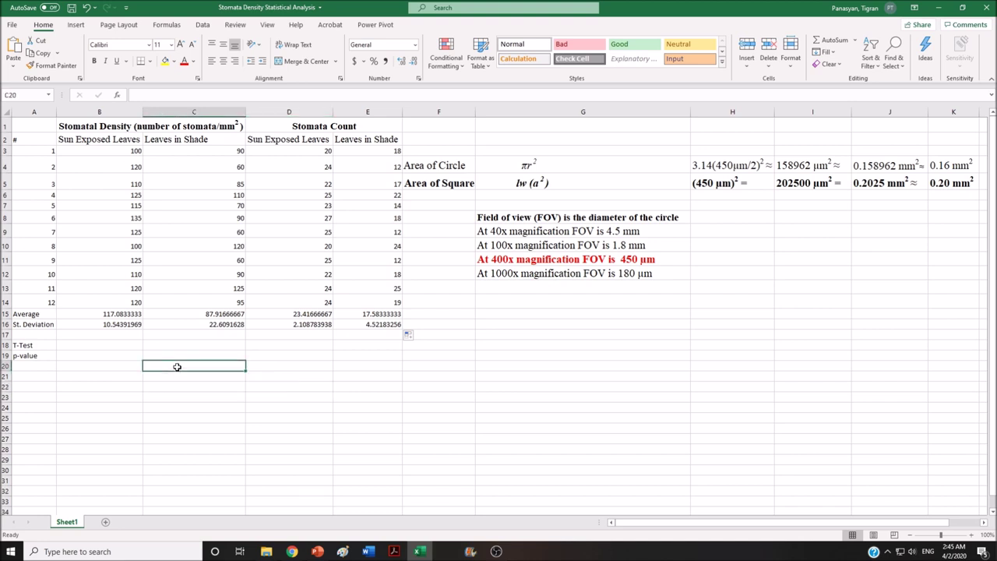
pyautogui.doubleClick(176, 367)
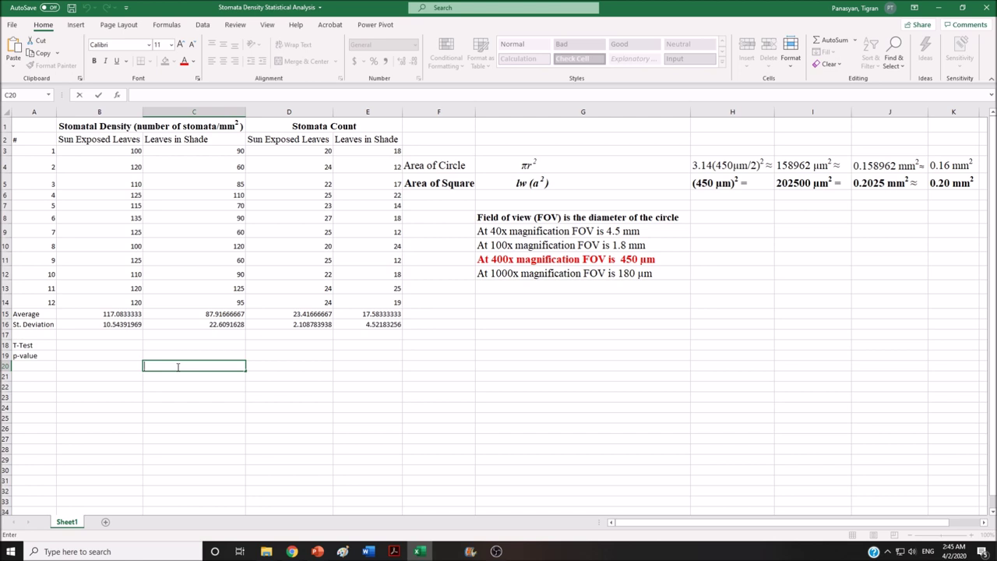
pyautogui.write('=')
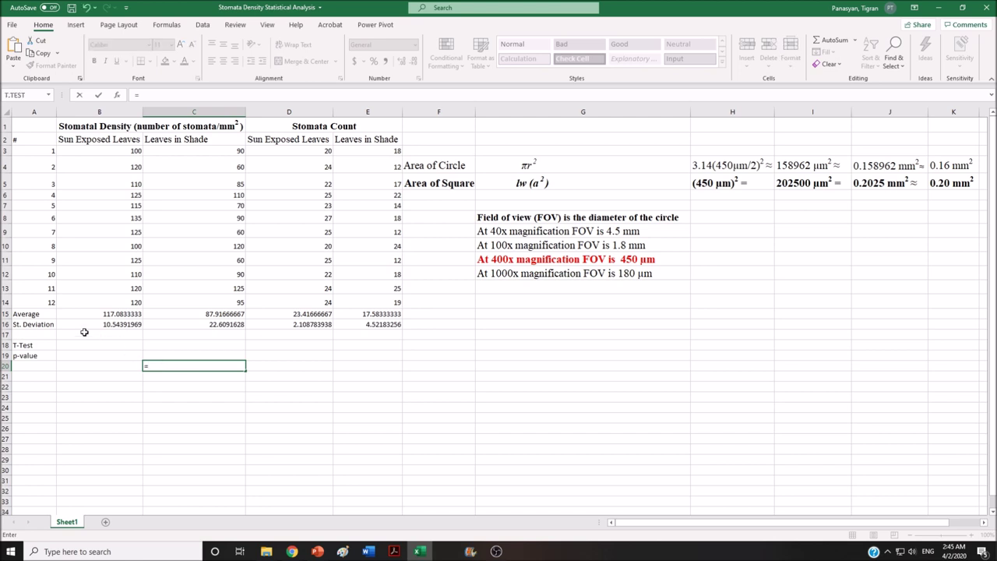
pyautogui.click(218, 324)
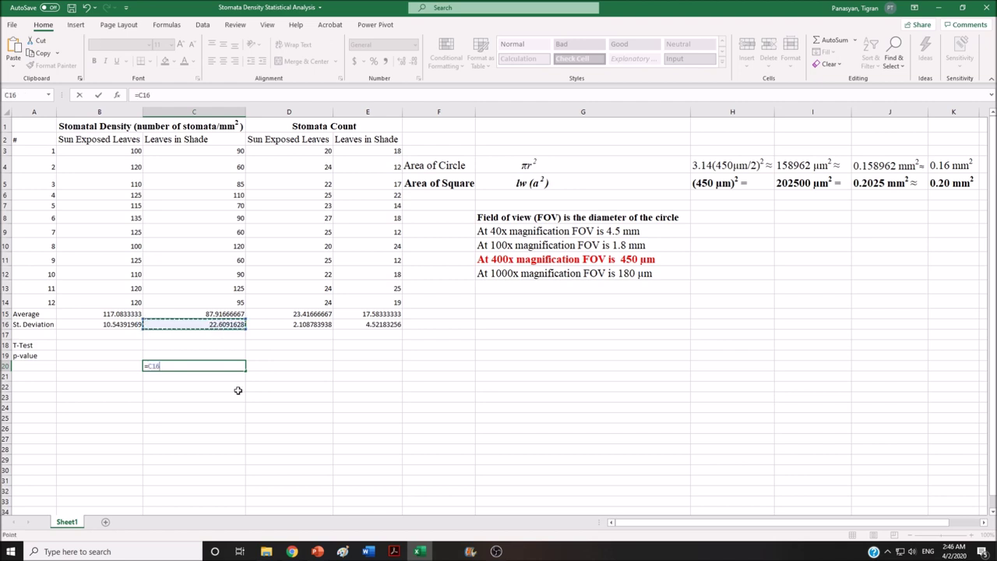
pyautogui.write('/')
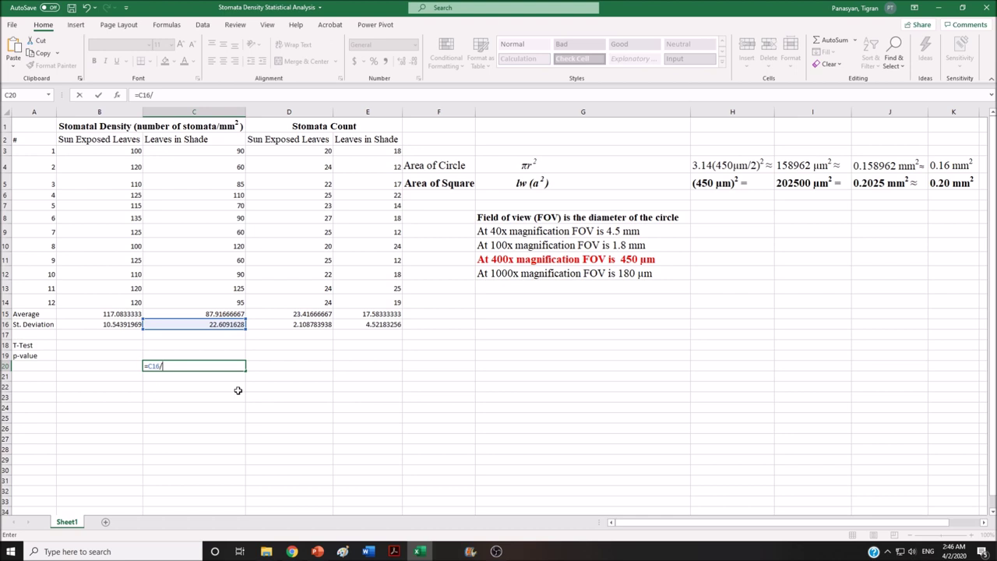
pyautogui.click(121, 325)
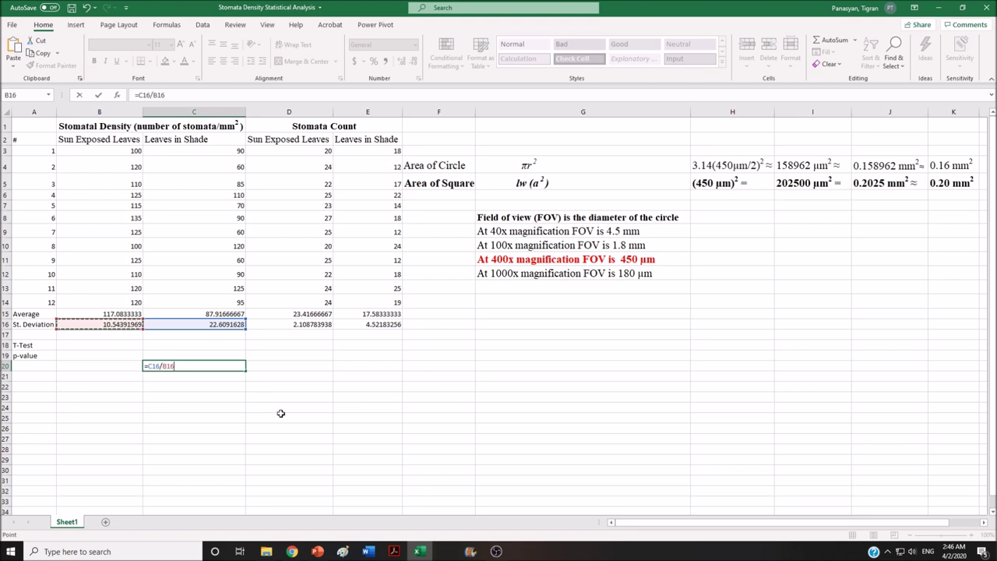
pyautogui.press('Return')
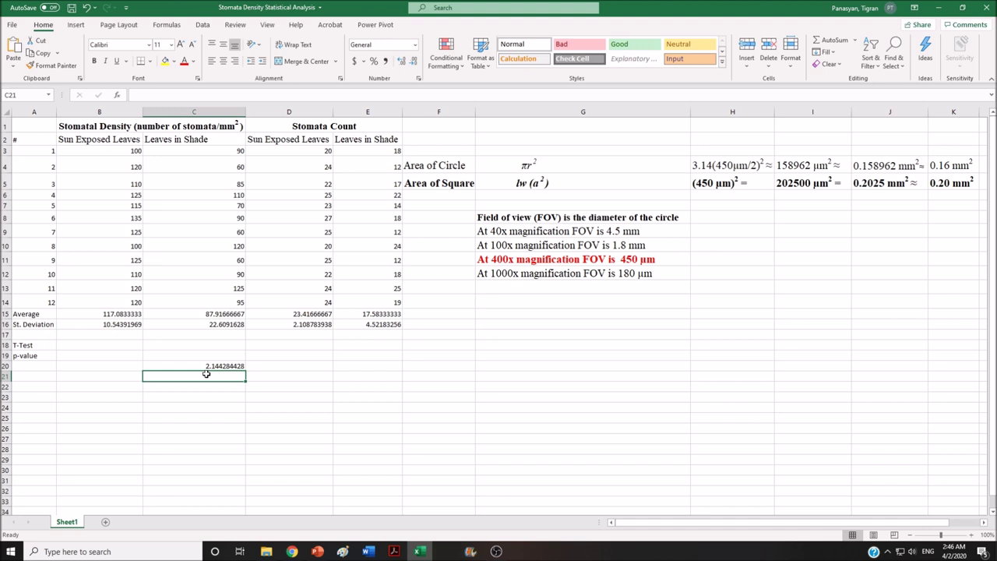
pyautogui.click(204, 367)
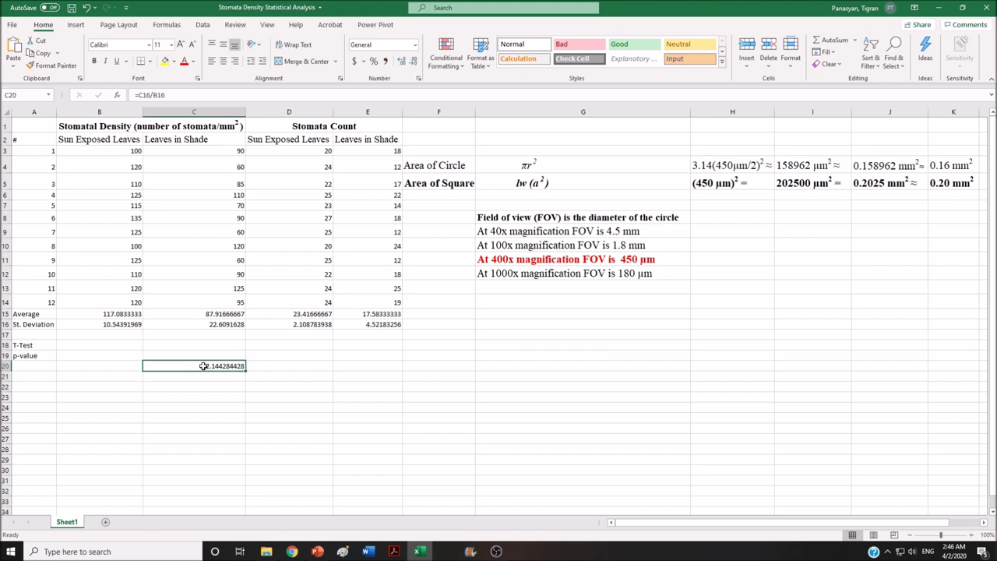
pyautogui.press('Delete')
# - Start a T.TEST function in the p-value cell B19, keeping the density columns clear of its arguments dialog
pyautogui.click(65, 356)
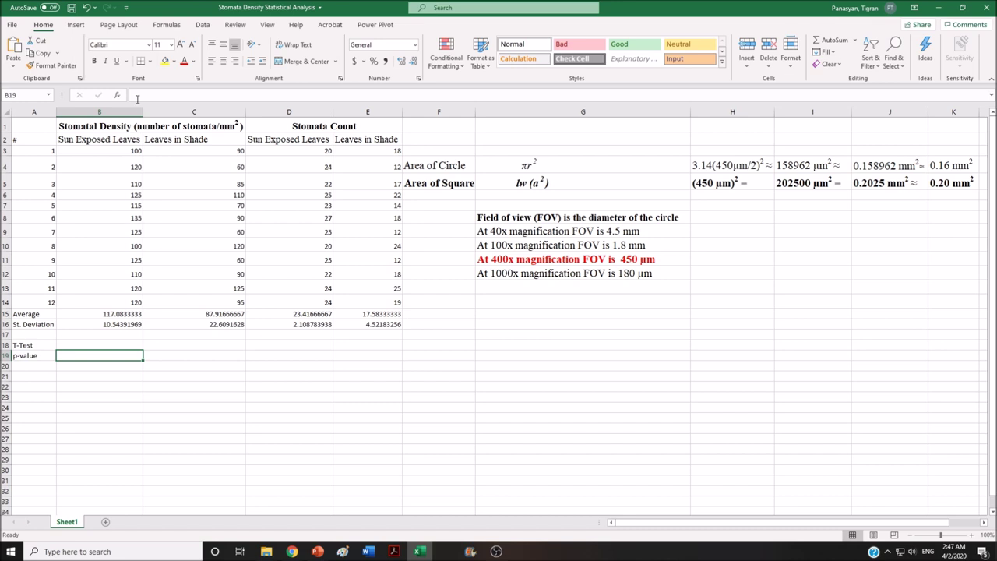
pyautogui.click(165, 26)
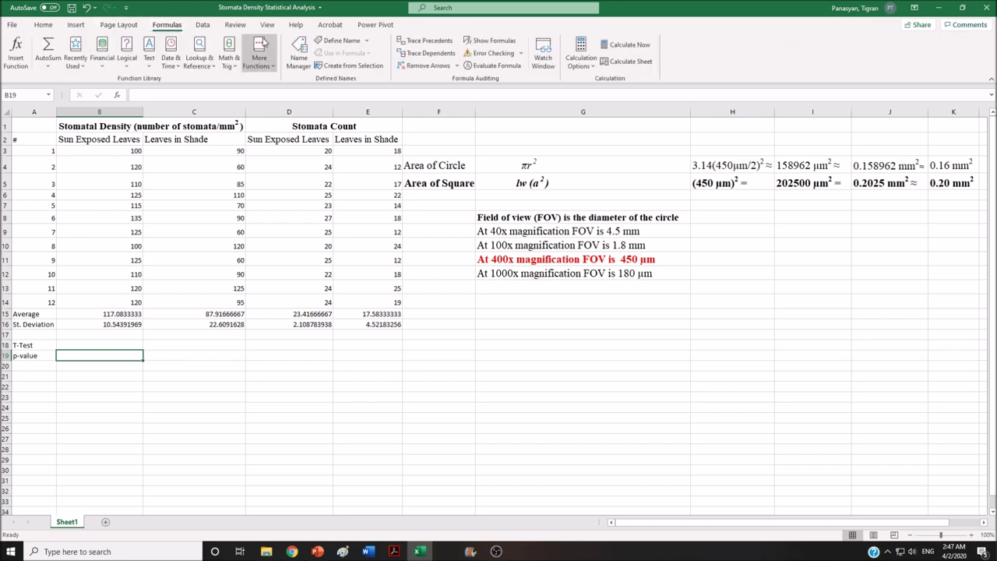
pyautogui.click(263, 45)
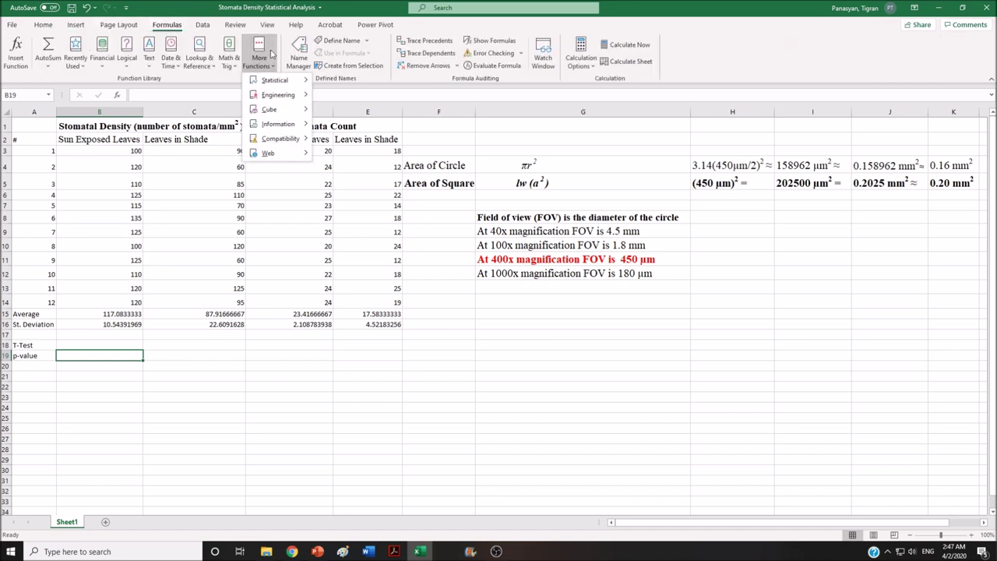
pyautogui.moveTo(277, 81)
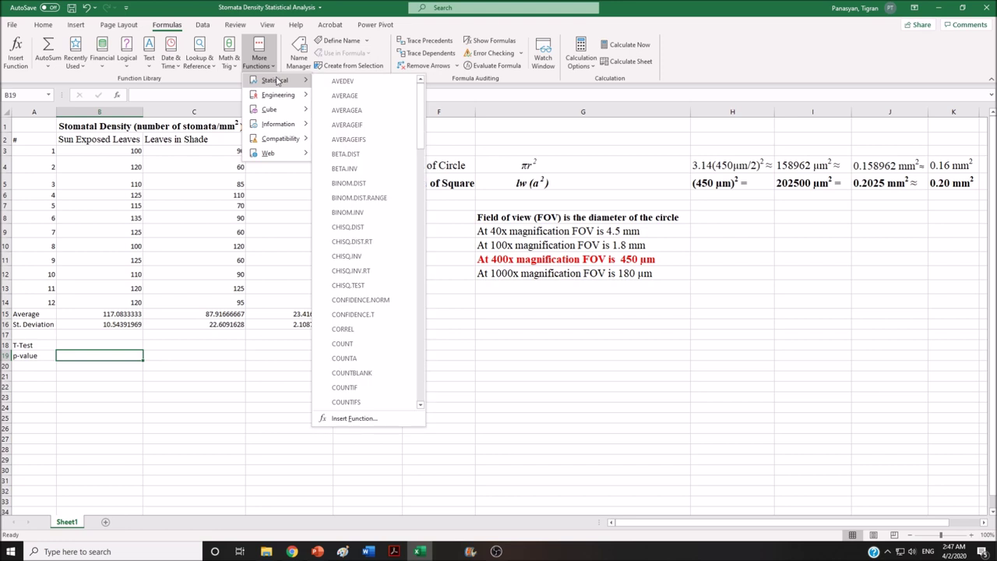
pyautogui.scroll(-4, 417, 142)
pyautogui.moveTo(416, 143); pyautogui.dragTo(415, 359)
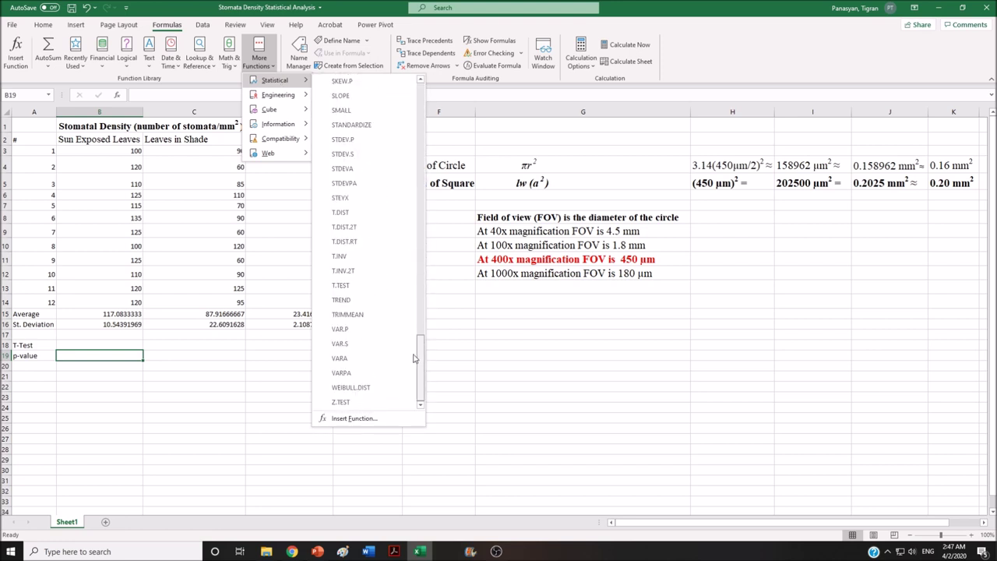
pyautogui.click(350, 286)
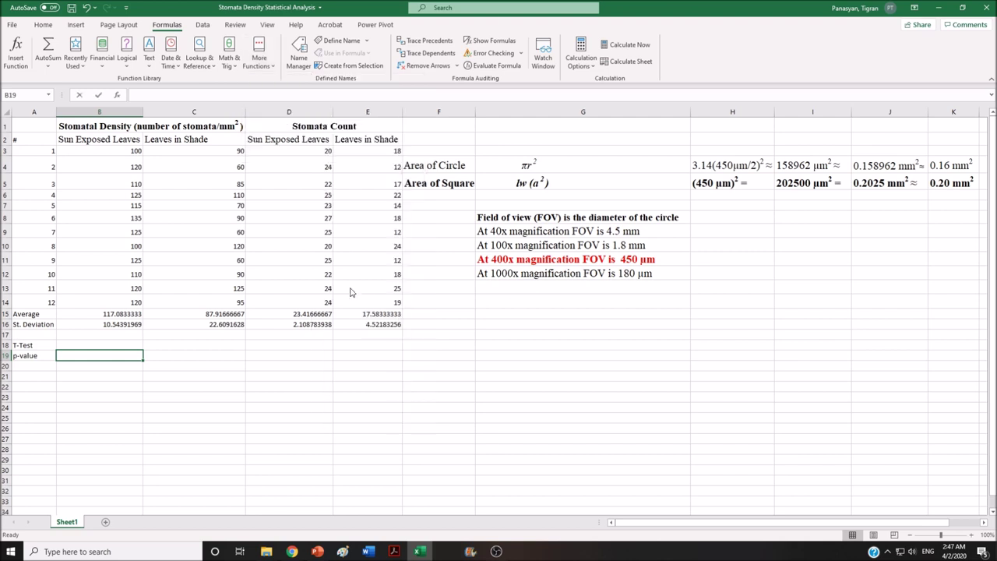
pyautogui.moveTo(783, 349); pyautogui.dragTo(418, 258)
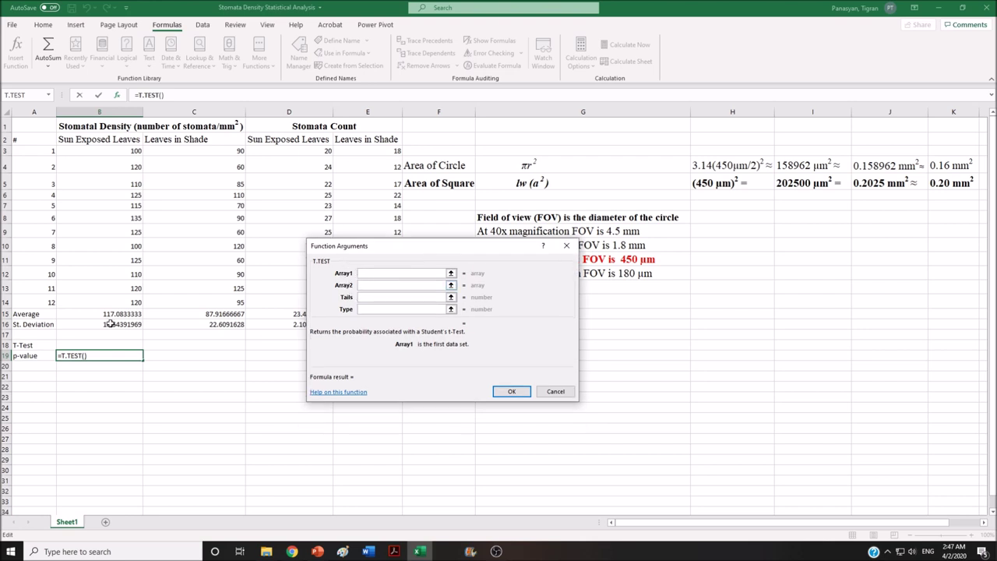
# - Set the T.TEST arrays to the sun exposed densities B3:B14 and the shaded densities C3:C14, and go on to the tails argument
pyautogui.moveTo(96, 154); pyautogui.dragTo(96, 308)
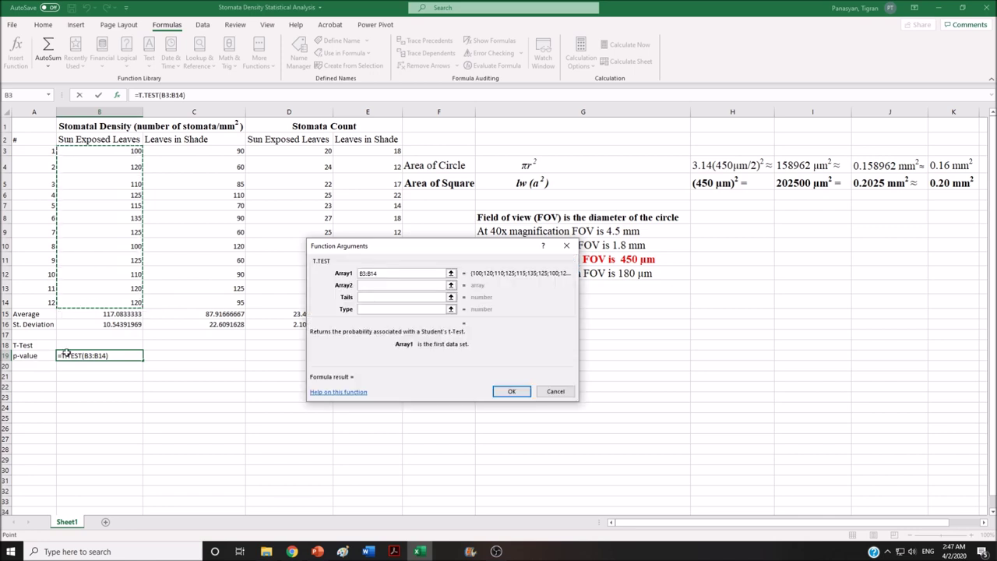
pyautogui.click(373, 288)
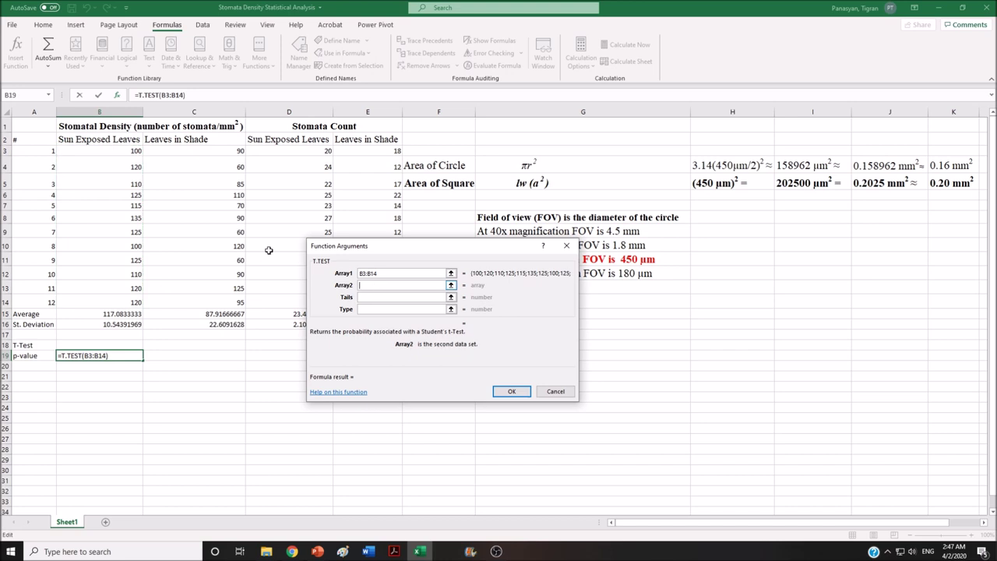
pyautogui.click(200, 153)
pyautogui.moveTo(199, 152); pyautogui.dragTo(236, 309)
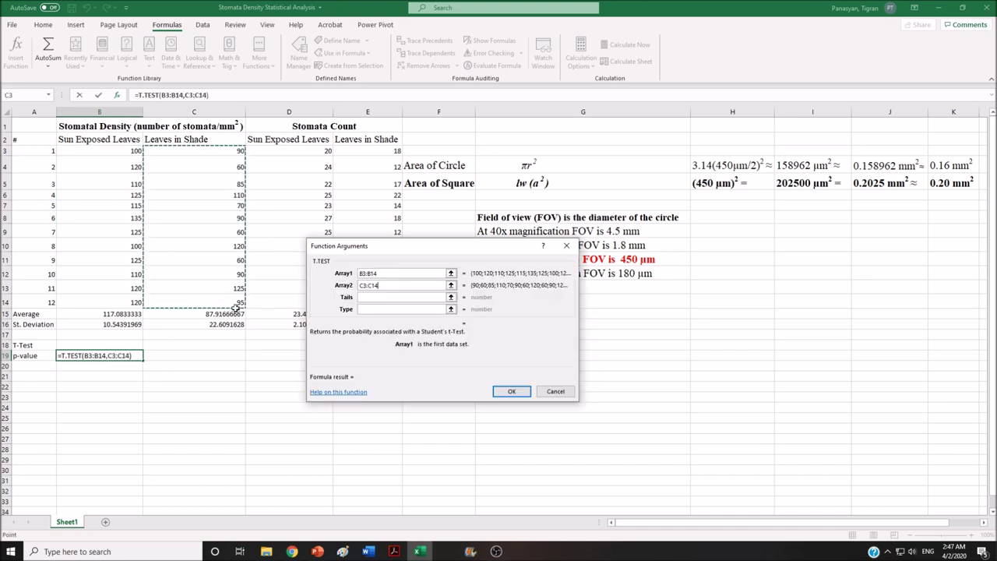
pyautogui.click(444, 297)
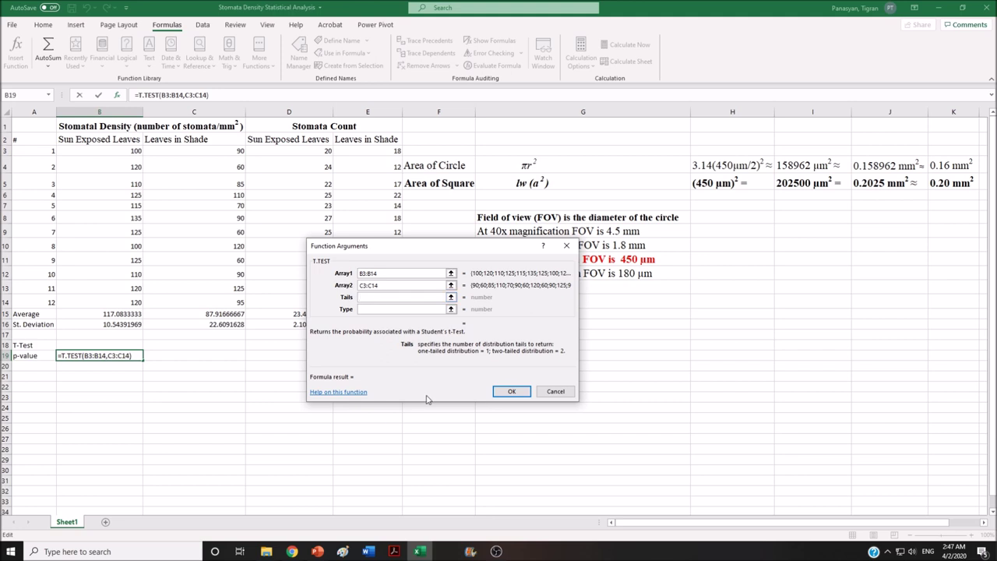
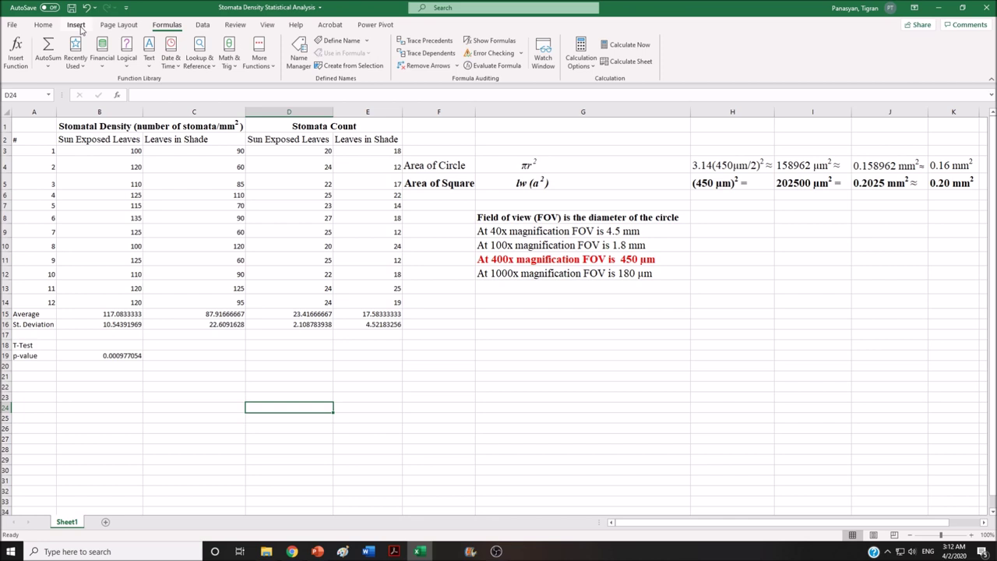
# - Insert an empty 2-D clustered column chart and place it below the field of view notes
pyautogui.click(76, 24)
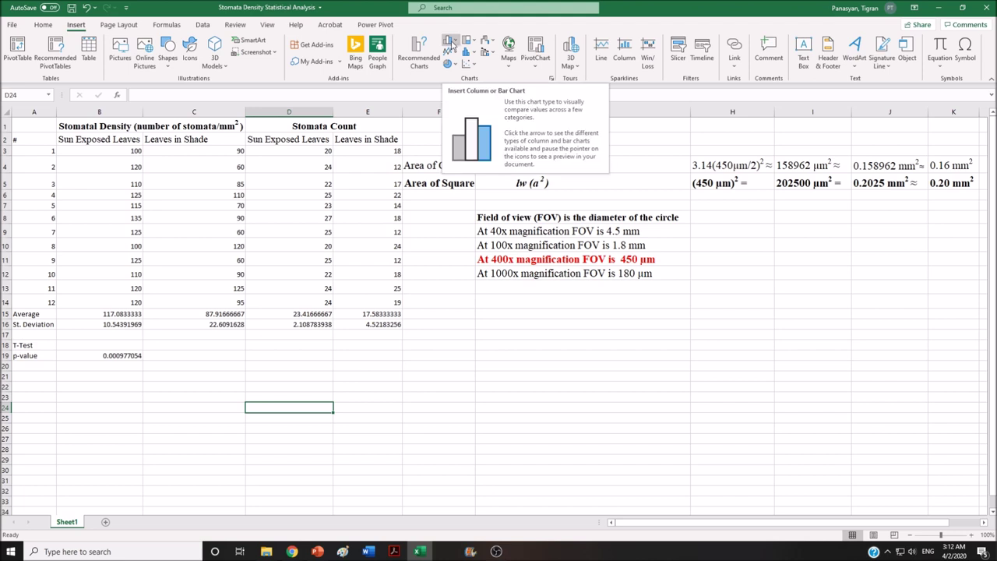
pyautogui.click(452, 42)
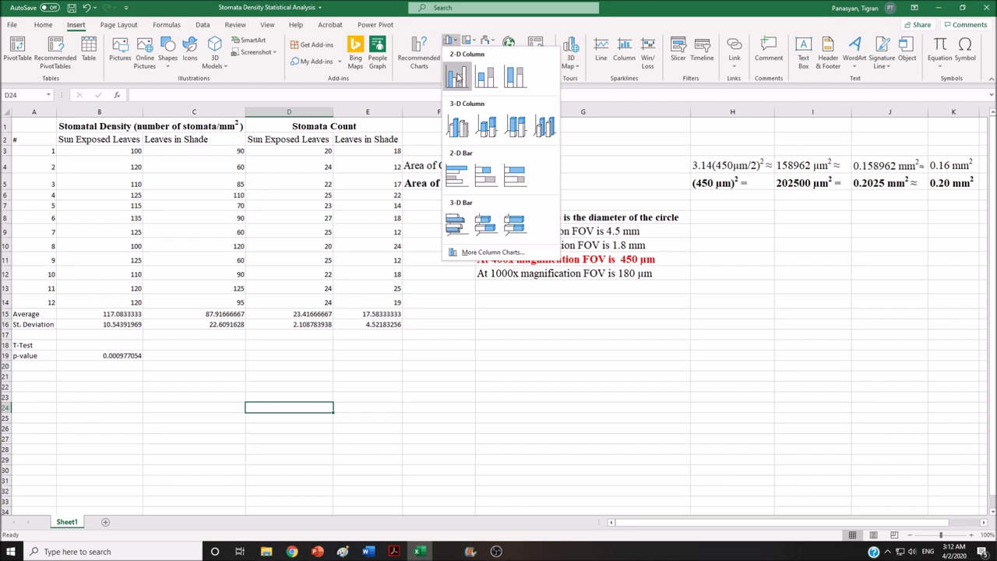
pyautogui.click(458, 75)
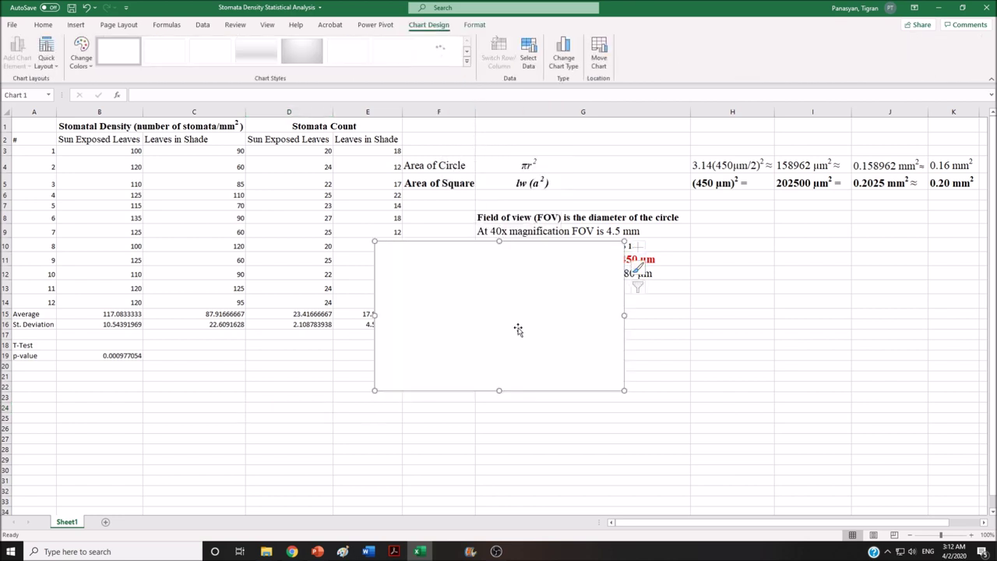
pyautogui.moveTo(575, 409); pyautogui.dragTo(610, 404)
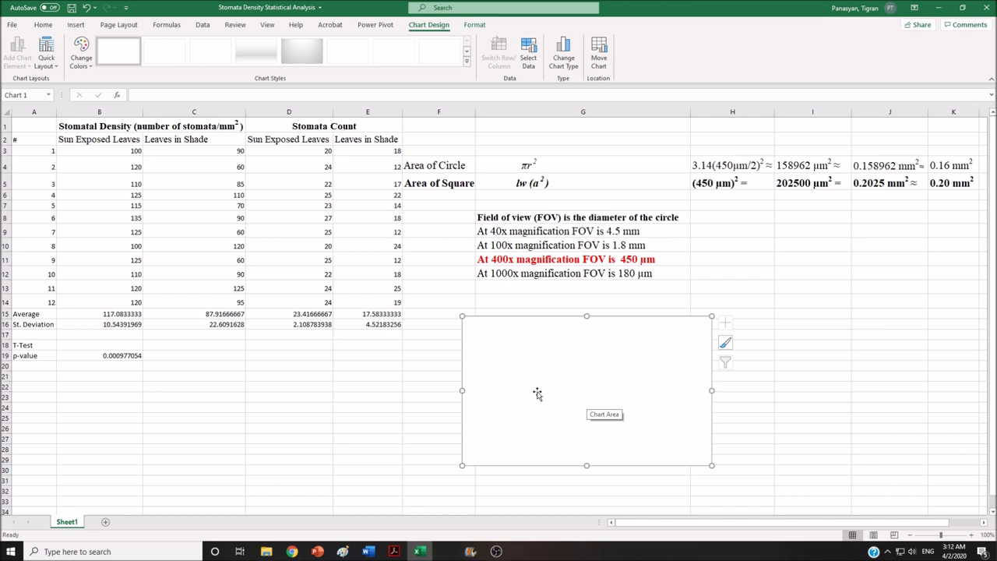
# - Add a chart data series named from B2, Sun Exposed Leaves, with the average density in B15 as its value
pyautogui.click(528, 58)
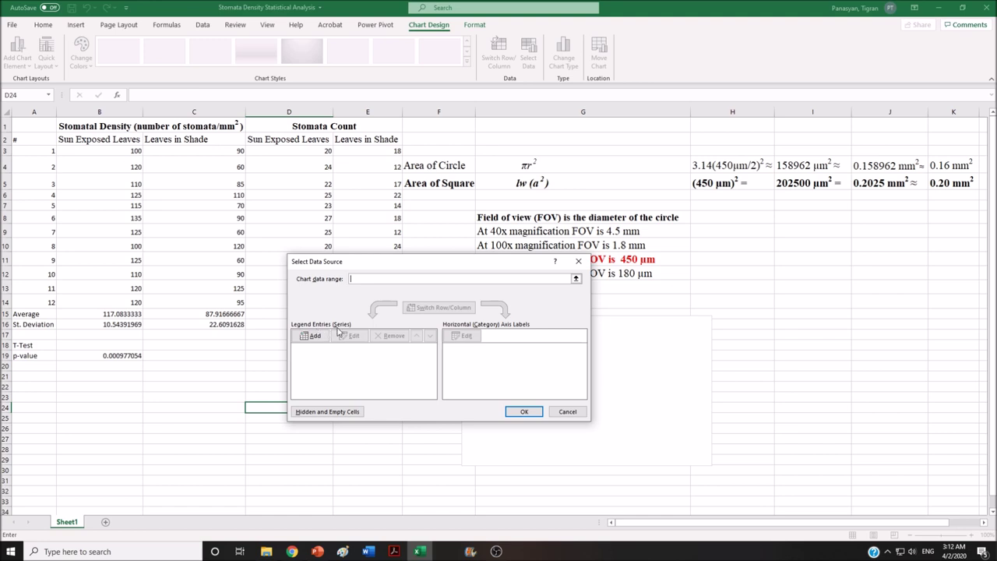
pyautogui.moveTo(346, 264); pyautogui.dragTo(371, 285)
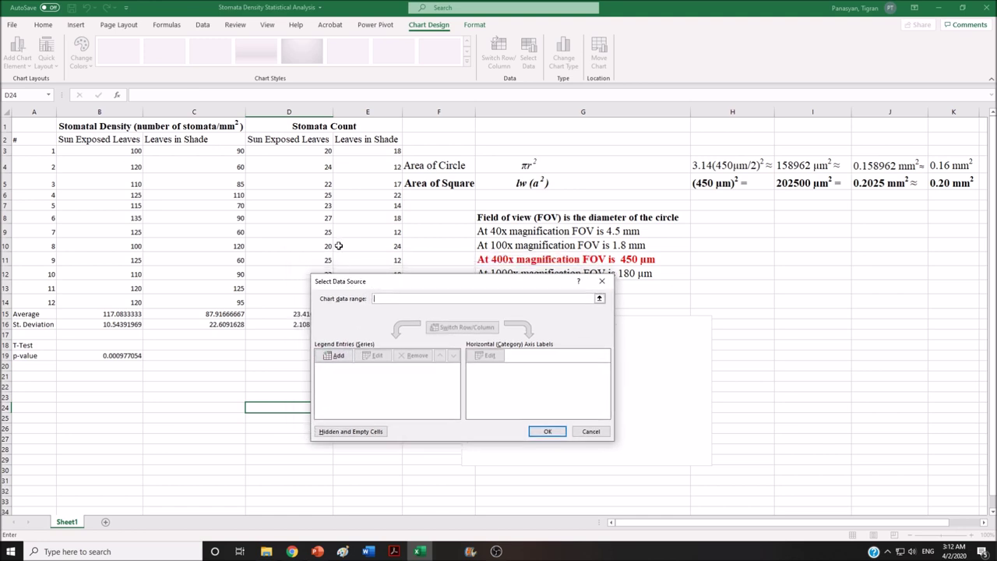
pyautogui.click(336, 356)
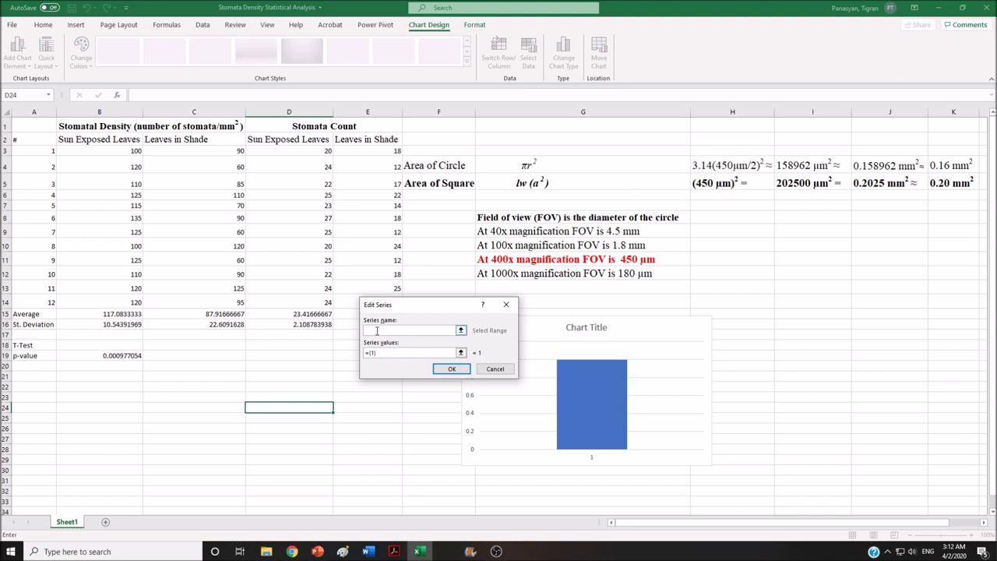
pyautogui.click(81, 138)
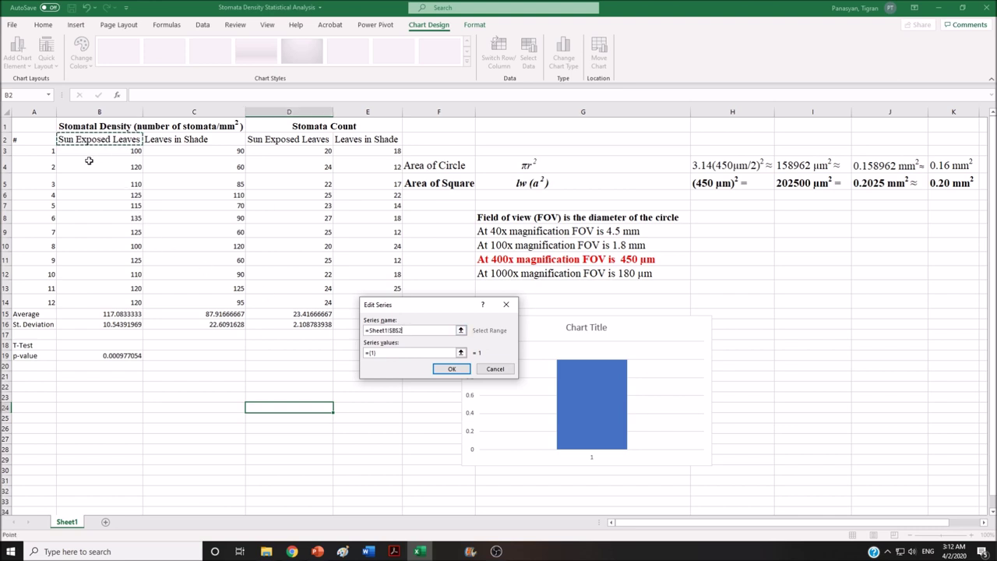
pyautogui.click(398, 352)
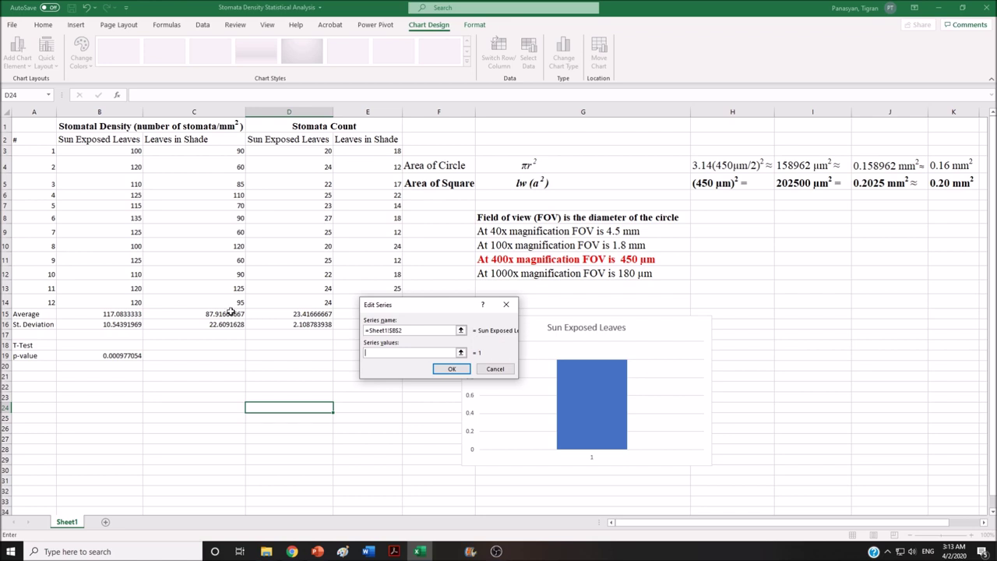
pyautogui.click(92, 313)
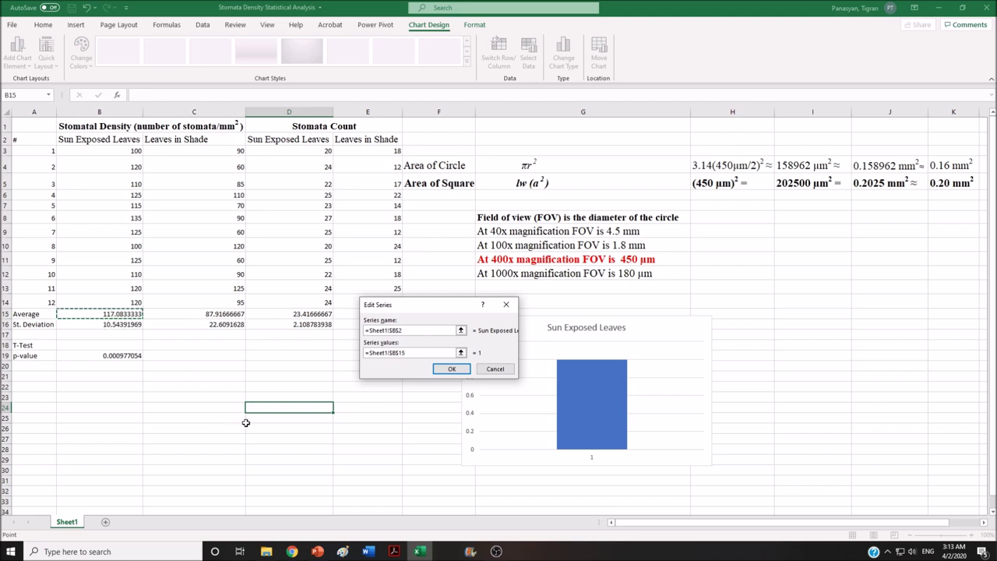
pyautogui.click(453, 370)
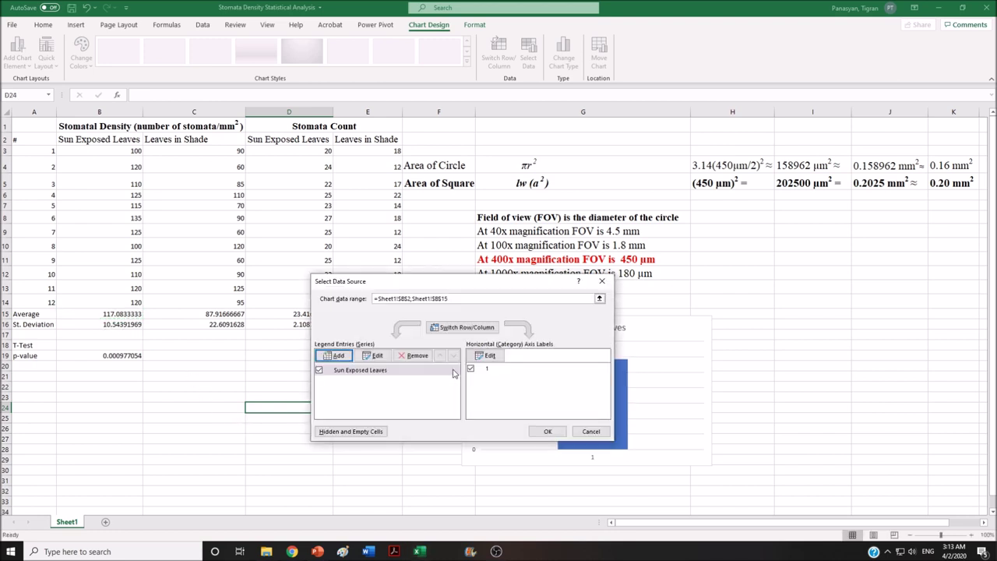
# - Add a second chart data series named from C2, Leaves in Shade, with the average density in C15 as its value
pyautogui.click(337, 357)
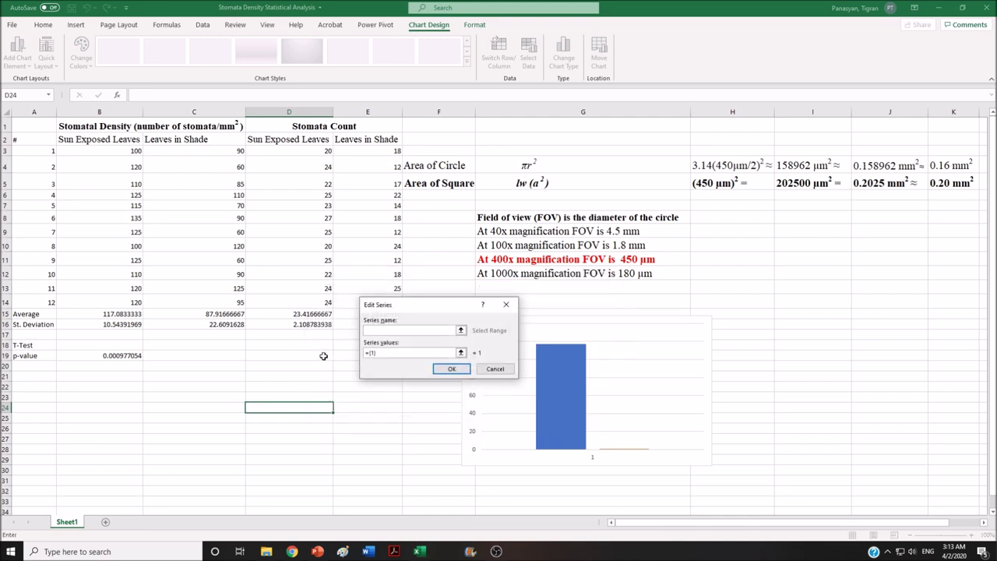
pyautogui.click(184, 141)
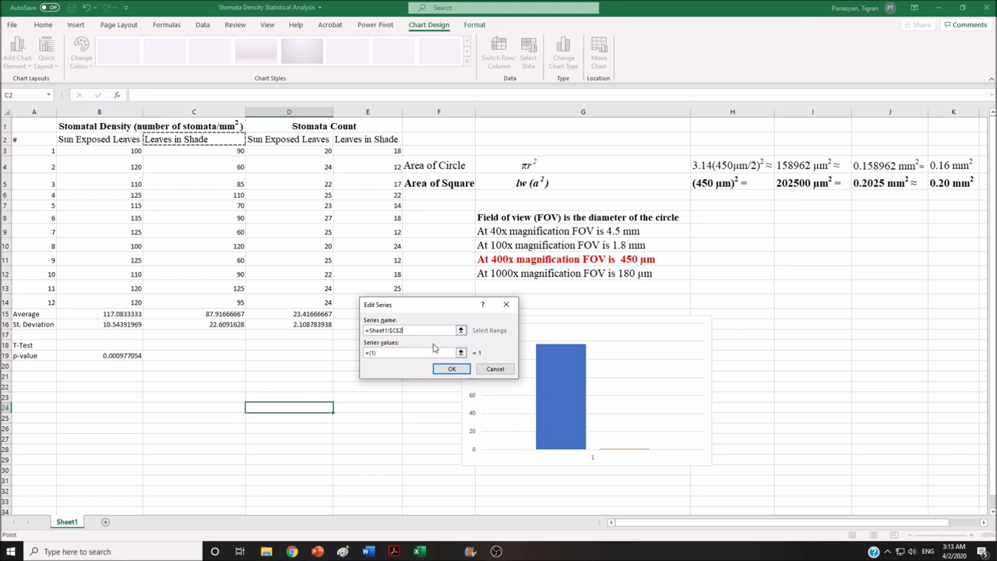
pyautogui.click(401, 352)
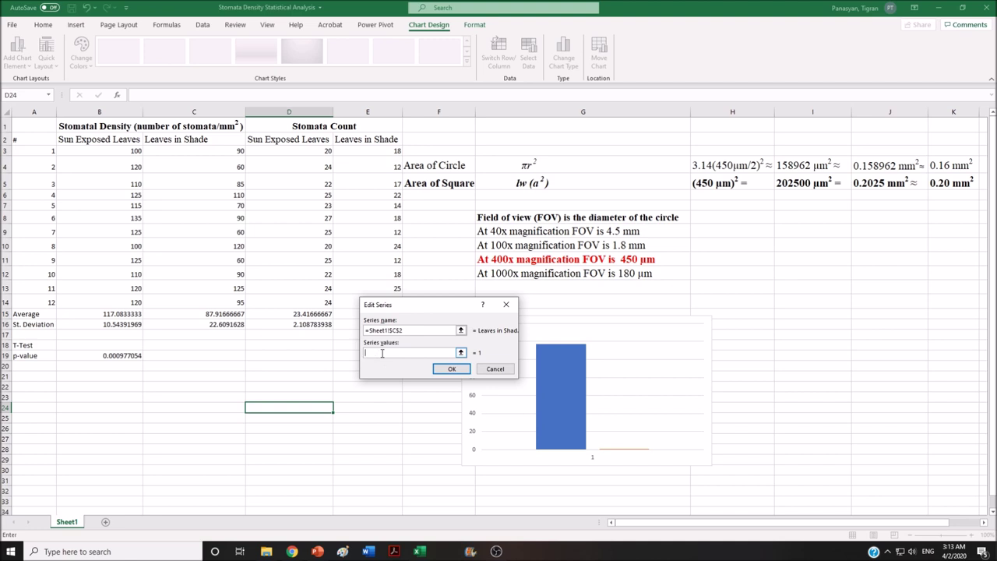
pyautogui.click(208, 315)
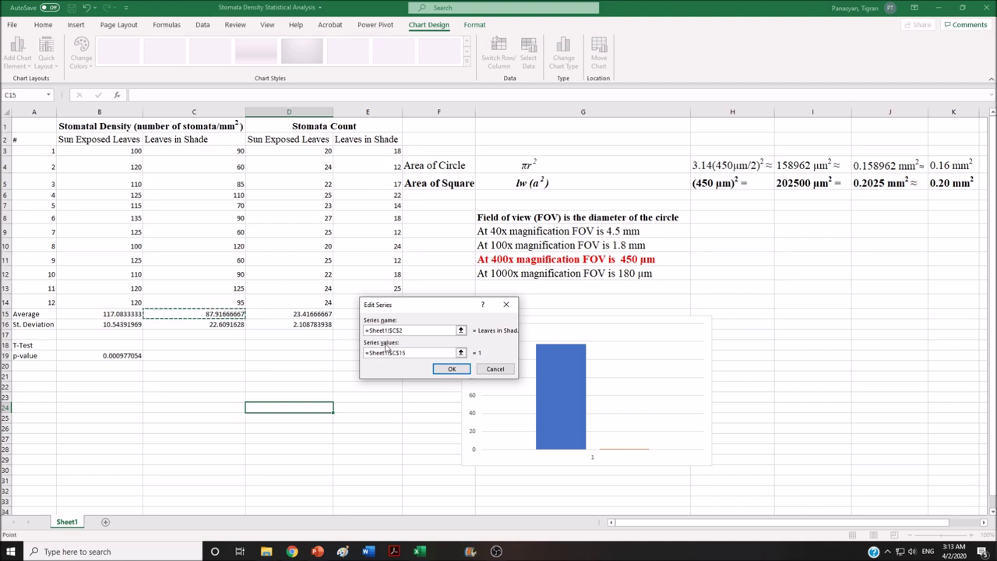
pyautogui.click(450, 369)
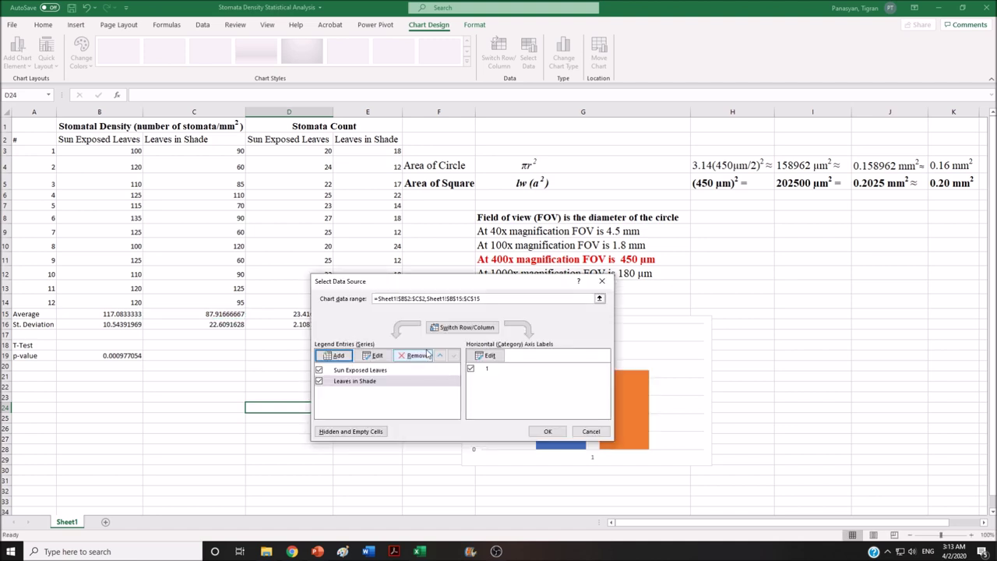
# - Replace the chart's horizontal category label with a blank one and apply the data source settings
pyautogui.moveTo(513, 290); pyautogui.dragTo(697, 281)
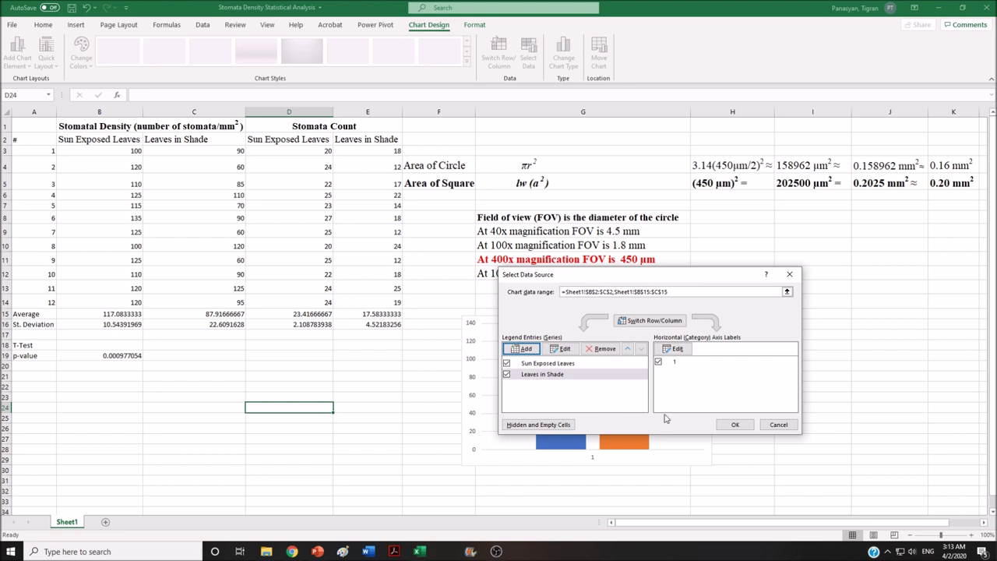
pyautogui.click(673, 349)
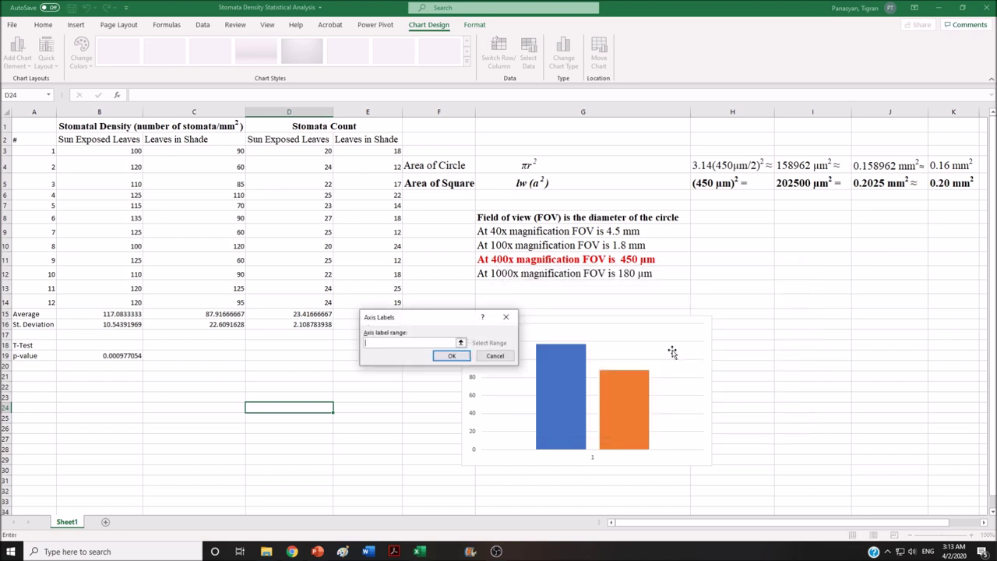
pyautogui.click(392, 342)
pyautogui.click(451, 357)
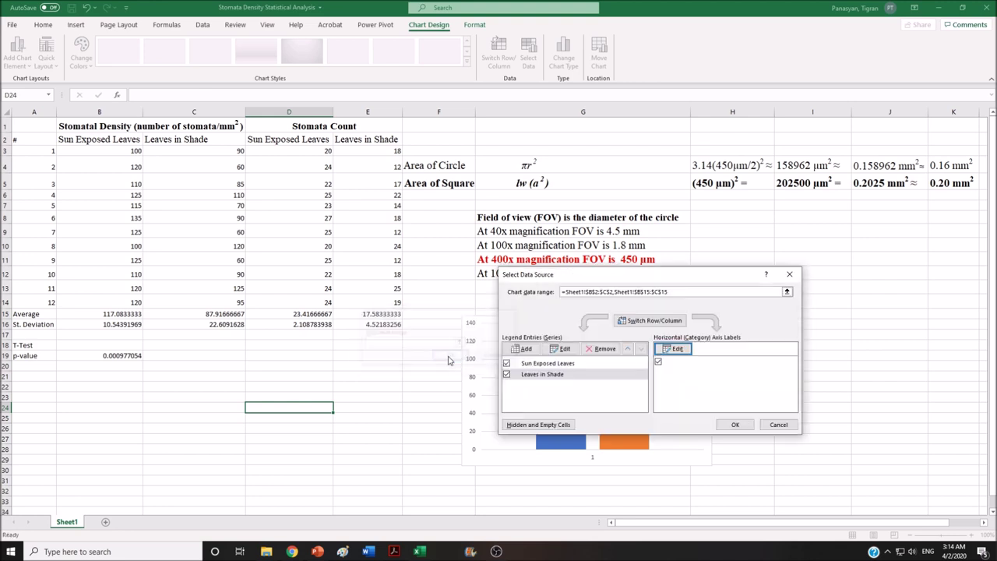
pyautogui.click(741, 425)
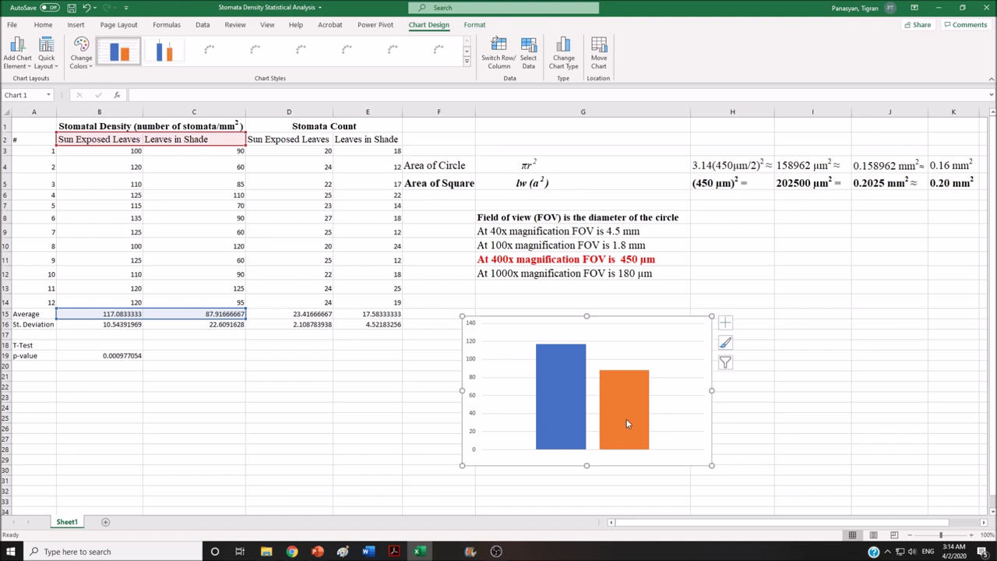
# - Add axis titles and a chart title to the column chart
pyautogui.moveTo(627, 421)
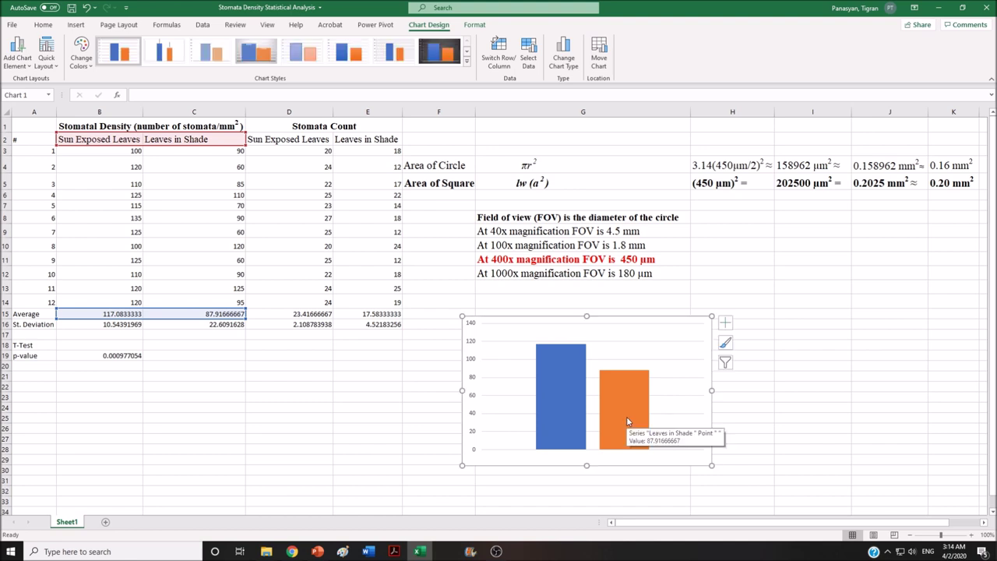
pyautogui.click(725, 324)
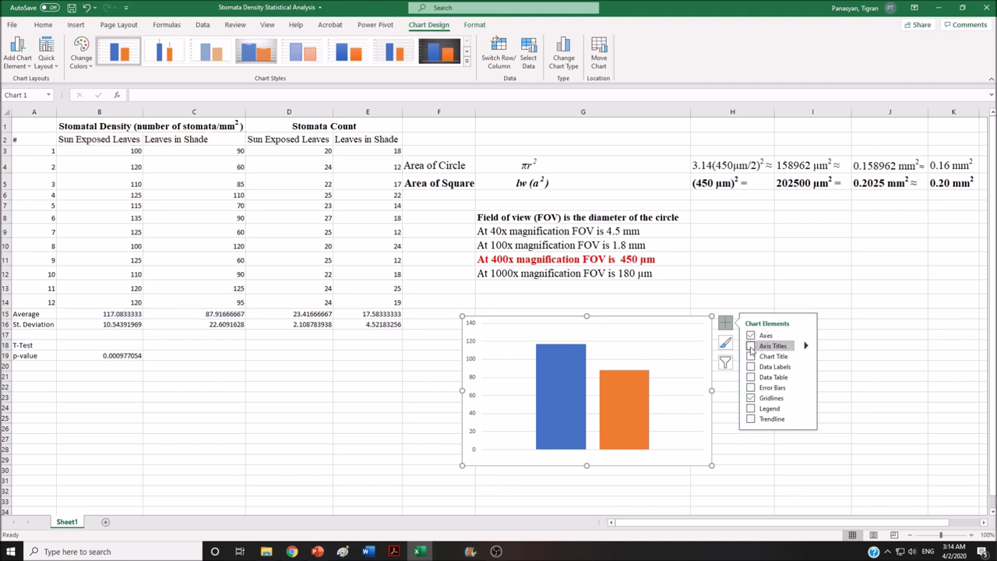
pyautogui.click(750, 347)
pyautogui.click(751, 356)
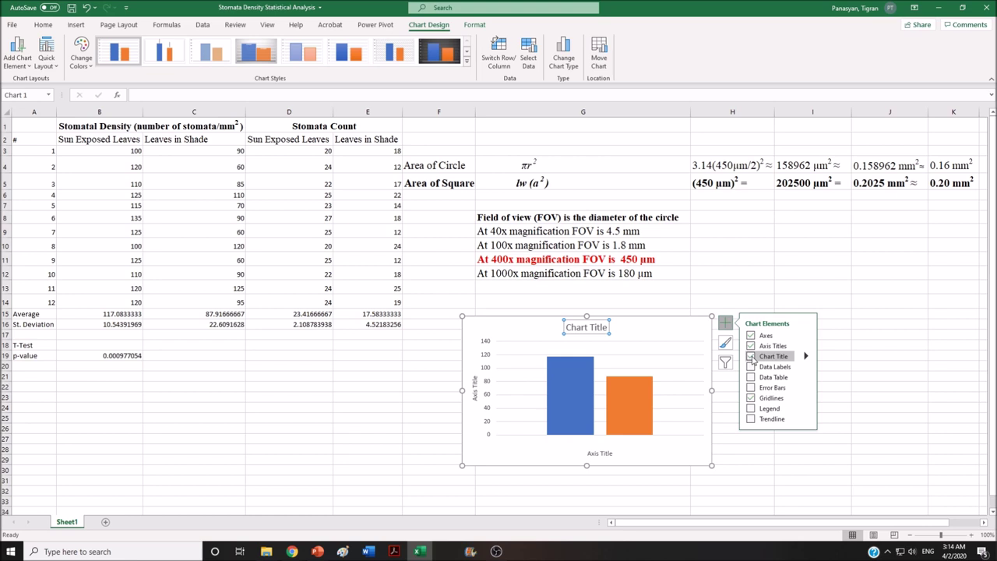
# - Add error bars and a legend to the column chart
pyautogui.click(751, 387)
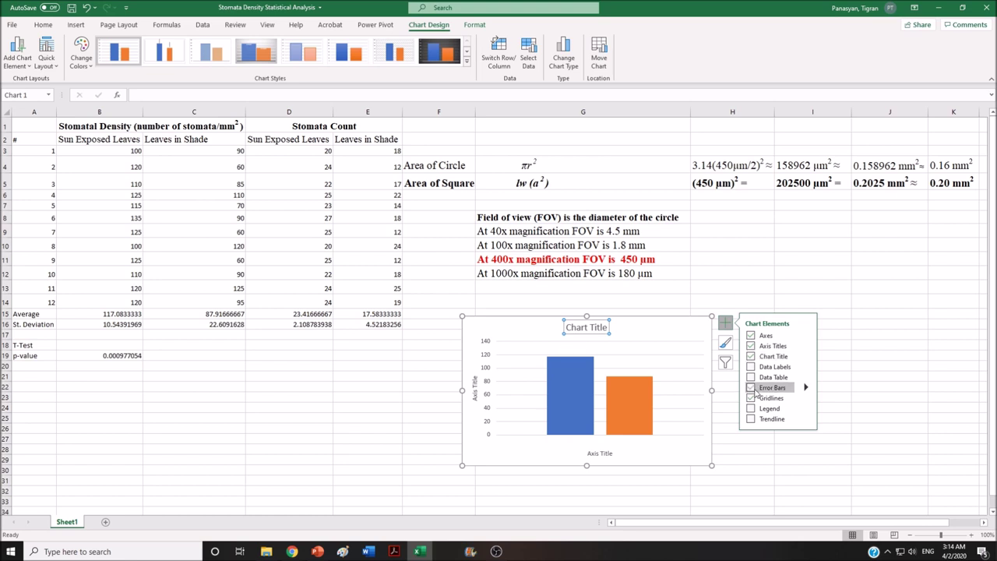
pyautogui.click(751, 408)
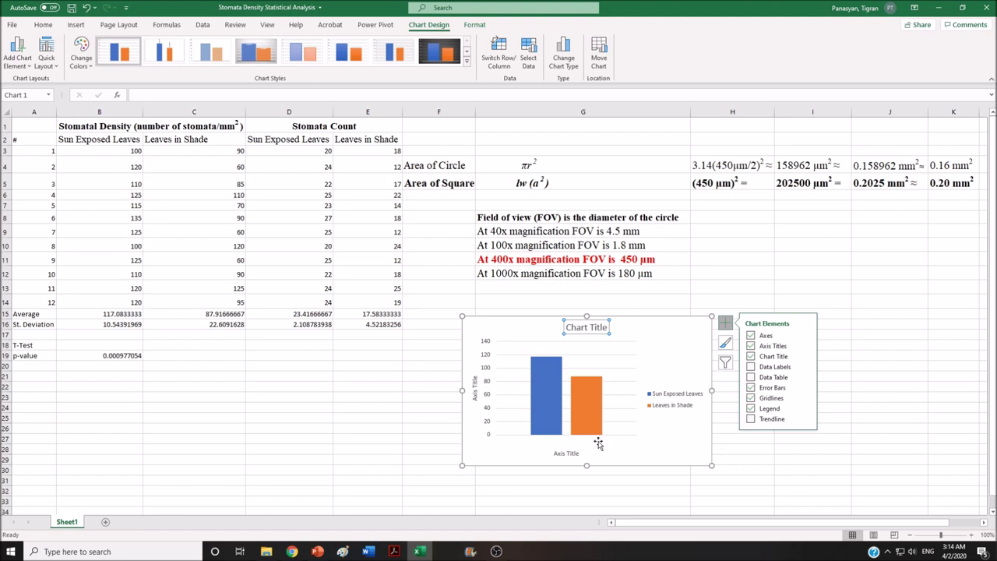
# - Switch the Sun Exposed Leaves series' error bars to a custom error amount and open its values for editing
pyautogui.moveTo(555, 419)
pyautogui.click(555, 411)
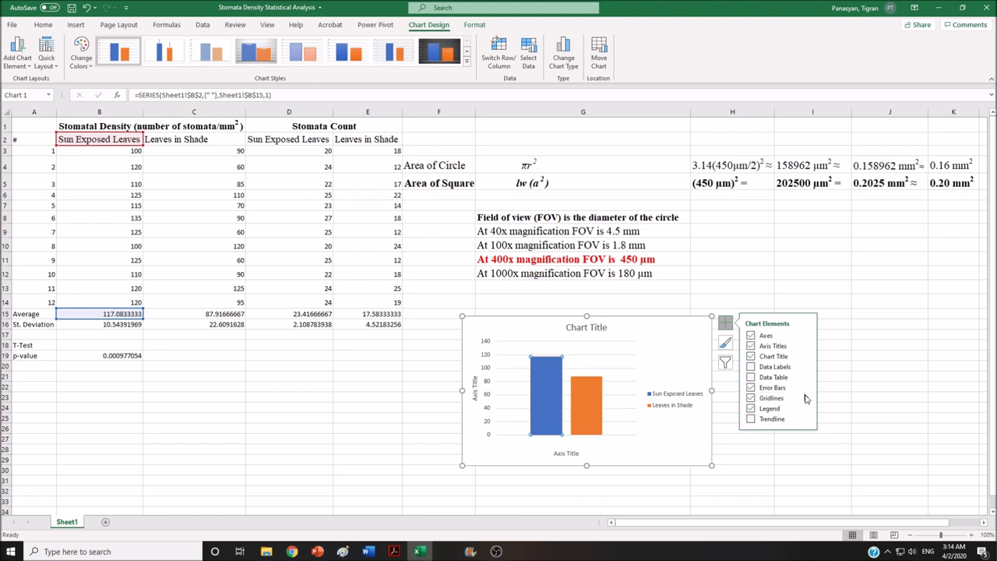
pyautogui.moveTo(807, 389)
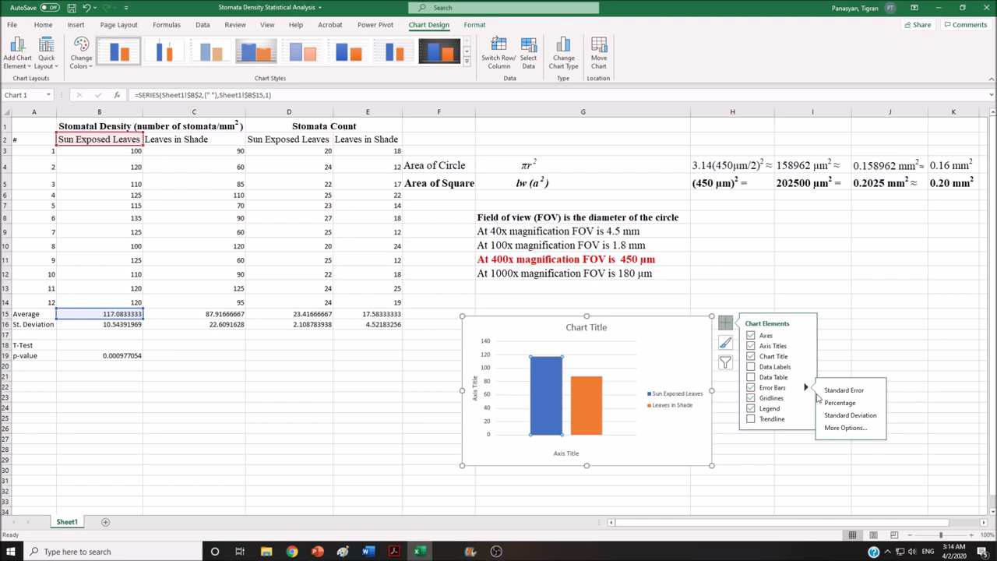
pyautogui.click(840, 427)
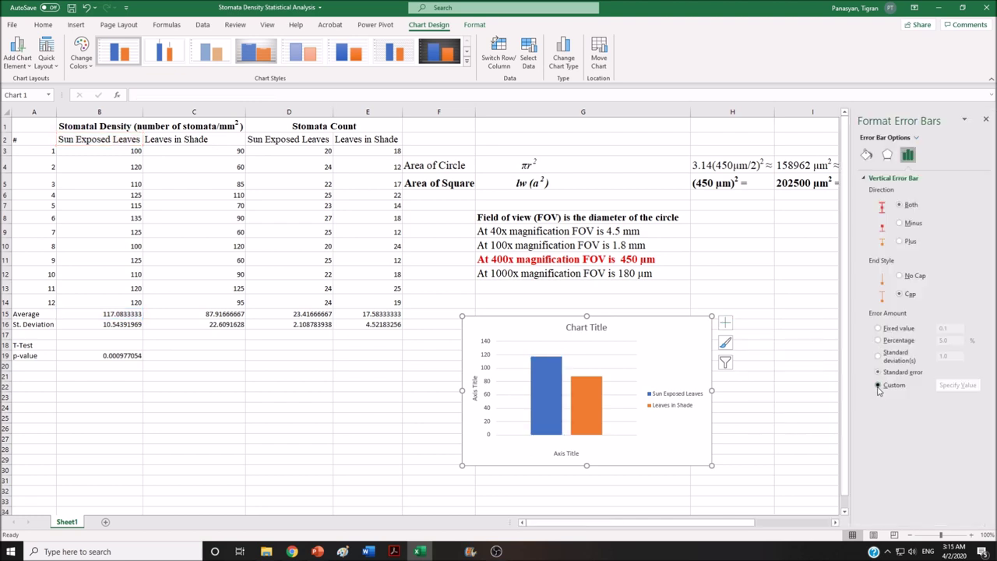
pyautogui.click(878, 385)
pyautogui.click(957, 385)
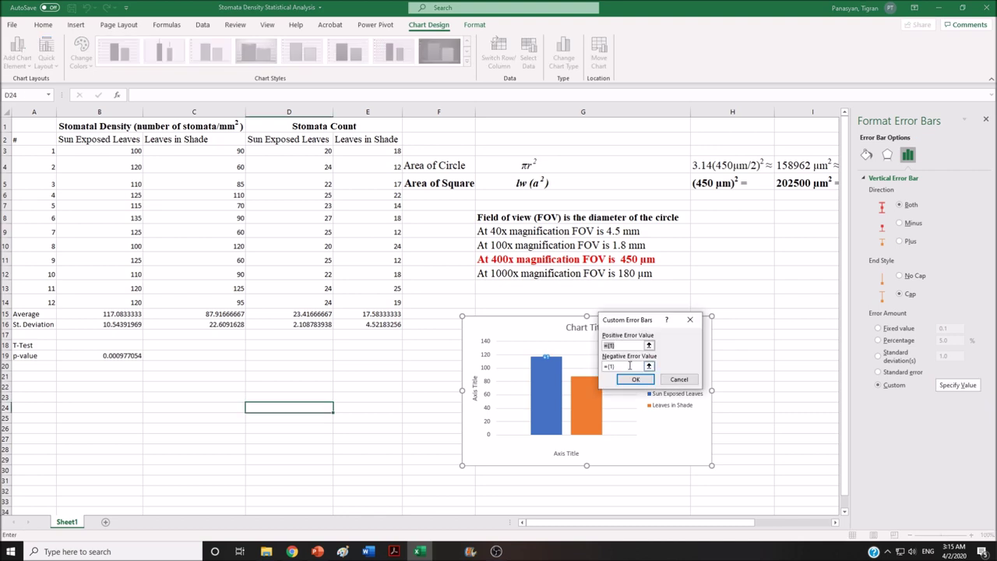
# - Set both the positive and negative error values of the Sun Exposed Leaves bar to the standard deviation in B16
pyautogui.click(628, 346)
pyautogui.press('BackSpace')
pyautogui.press('BackSpace')
pyautogui.press('BackSpace')
pyautogui.press('BackSpace')
pyautogui.click(618, 365)
pyautogui.press('BackSpace')
pyautogui.press('BackSpace')
pyautogui.press('BackSpace')
pyautogui.press('BackSpace')
pyautogui.click(112, 325)
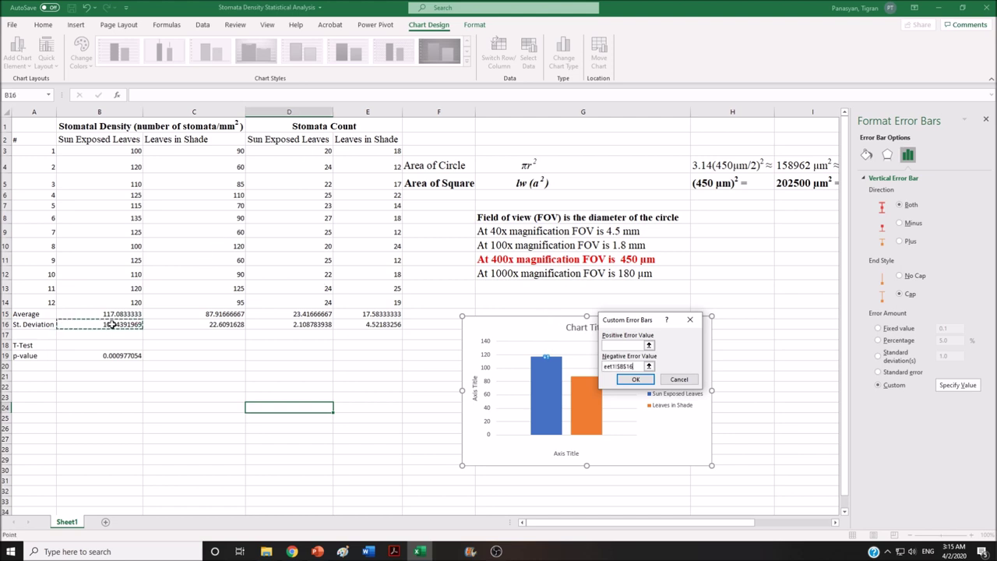
pyautogui.click(618, 345)
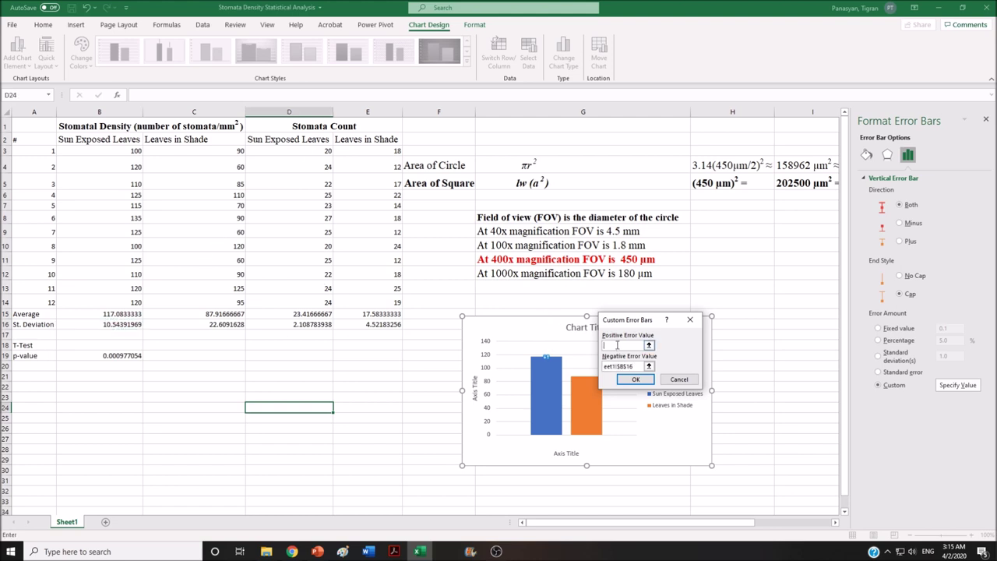
pyautogui.click(113, 321)
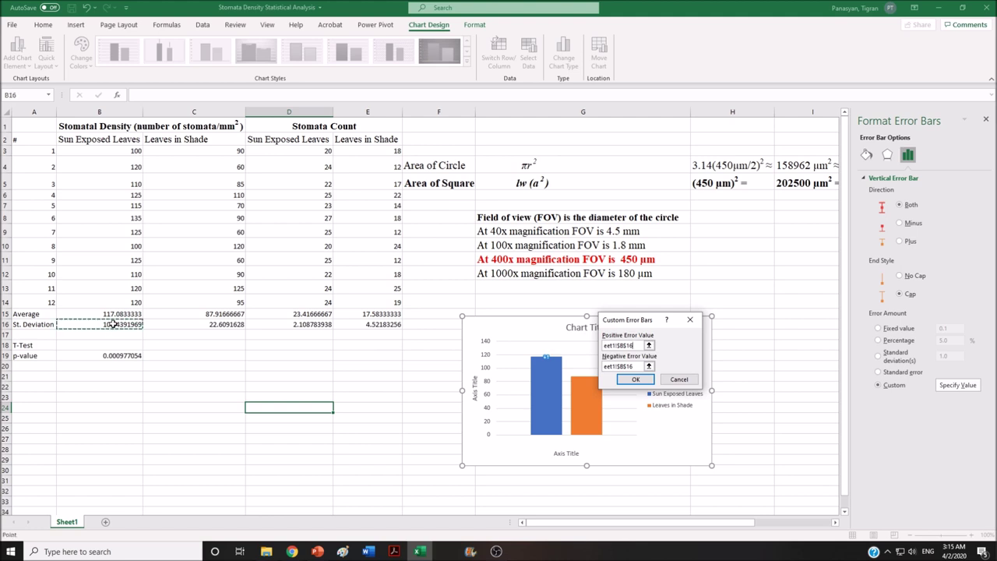
pyautogui.click(636, 380)
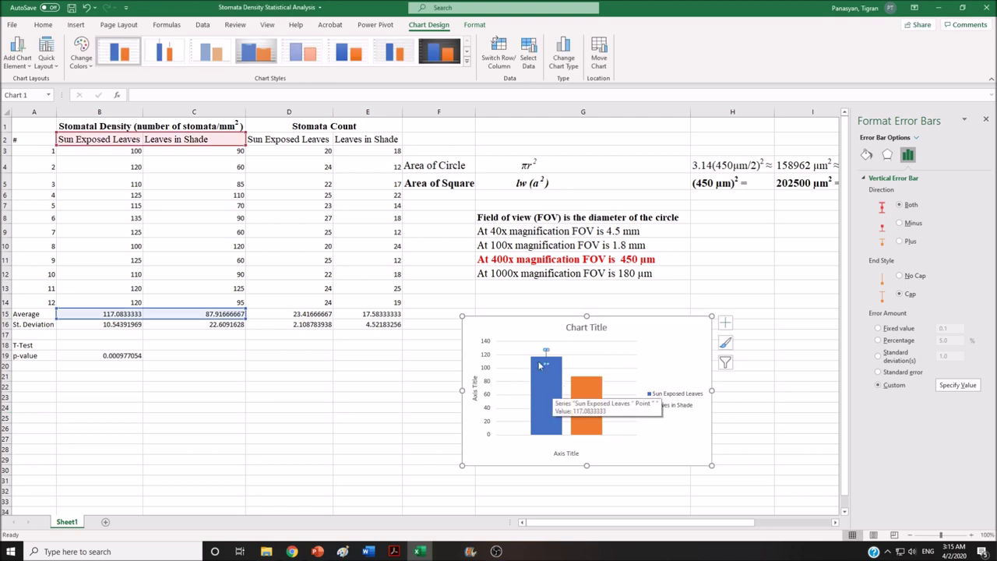
# - Switch the Leaves in Shade series' error bars to a custom error amount and open its values for editing
pyautogui.click(589, 407)
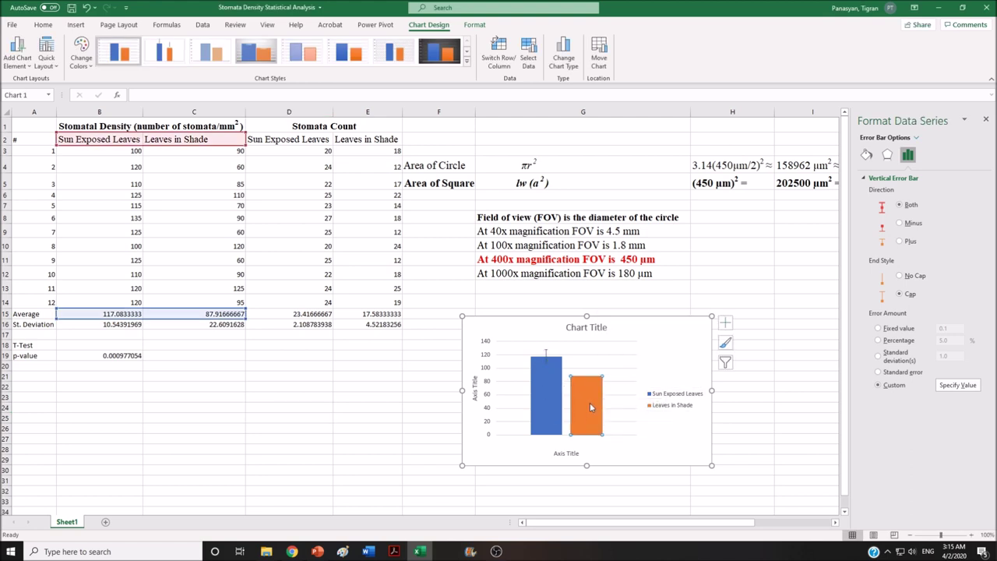
pyautogui.click(724, 322)
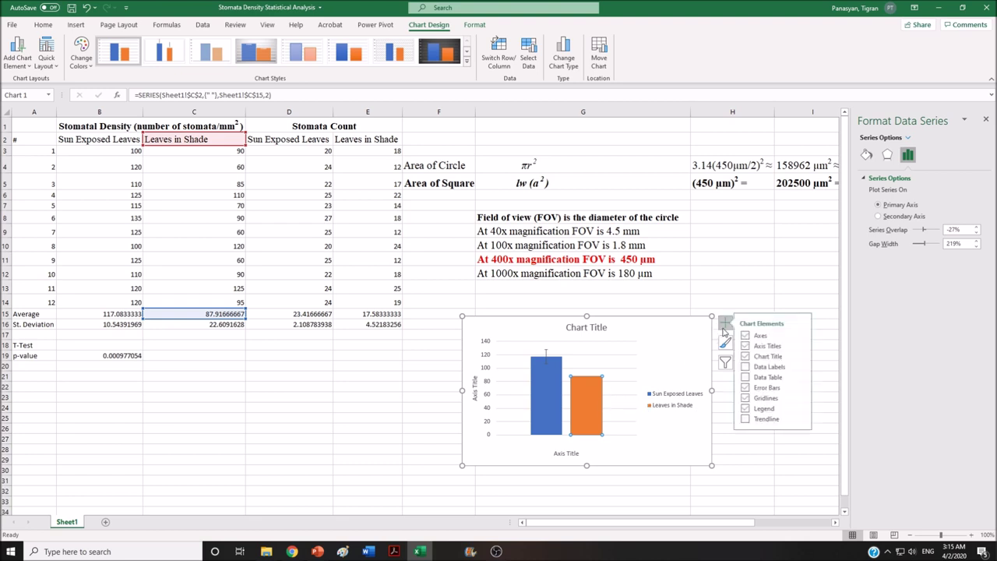
pyautogui.click(806, 388)
pyautogui.click(845, 428)
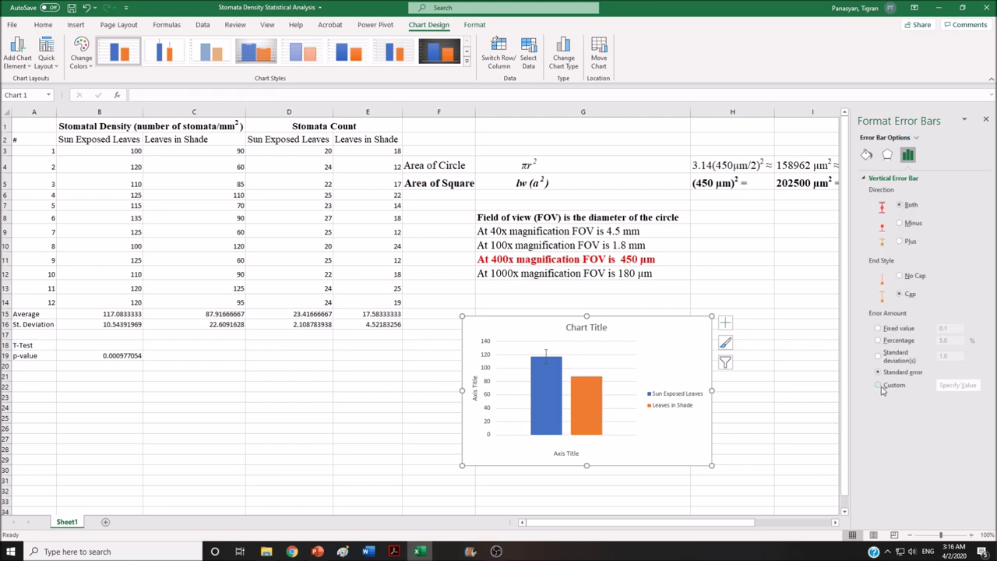
pyautogui.click(879, 386)
pyautogui.click(957, 386)
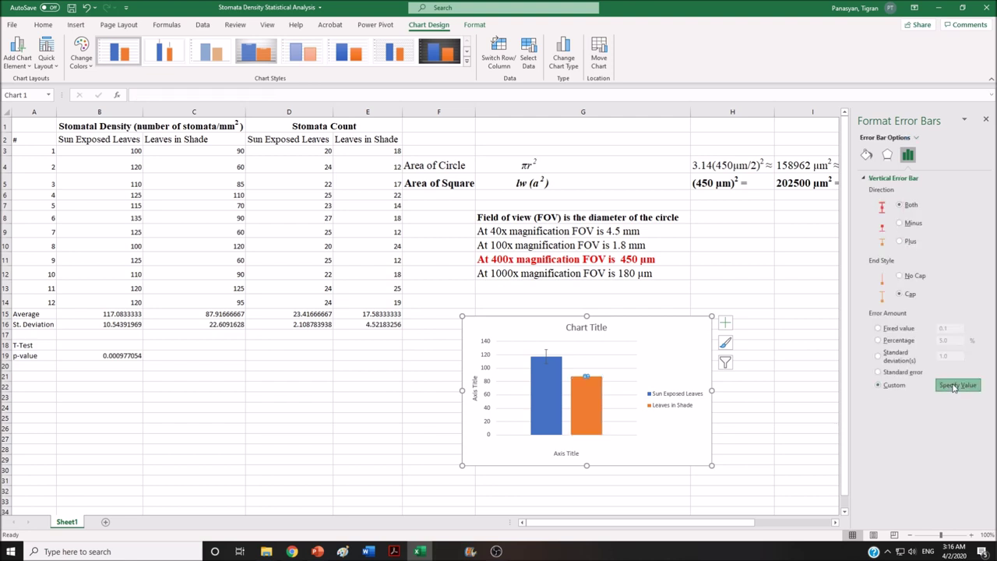
# - Set both the positive and negative error values of the Leaves in Shade bar to the standard deviation in C16
pyautogui.click(625, 346)
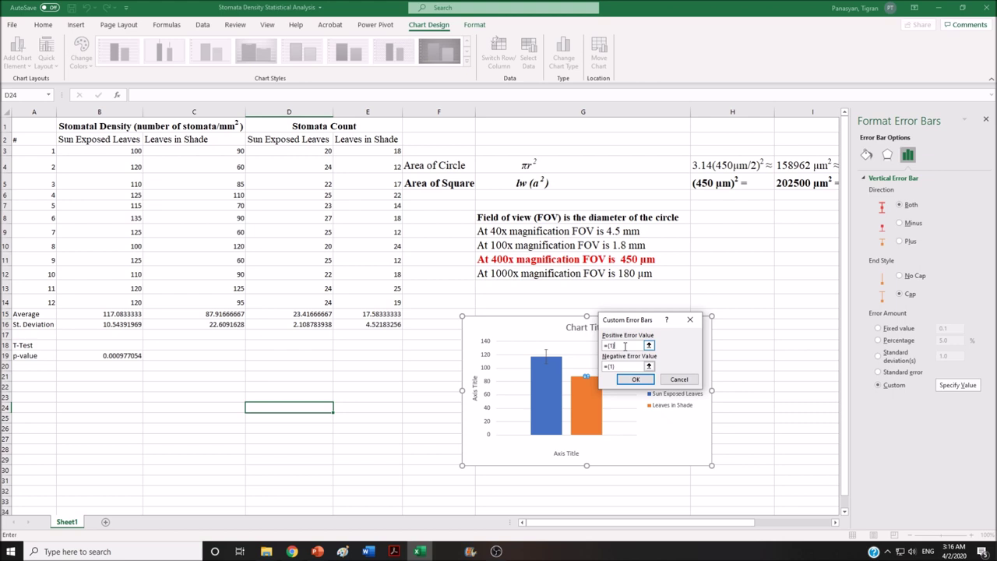
pyautogui.press('BackSpace')
pyautogui.press('BackSpace')
pyautogui.press('BackSpace')
pyautogui.press('BackSpace')
pyautogui.click(629, 366)
pyautogui.press('BackSpace')
pyautogui.press('BackSpace')
pyautogui.press('BackSpace')
pyautogui.press('BackSpace')
pyautogui.click(215, 327)
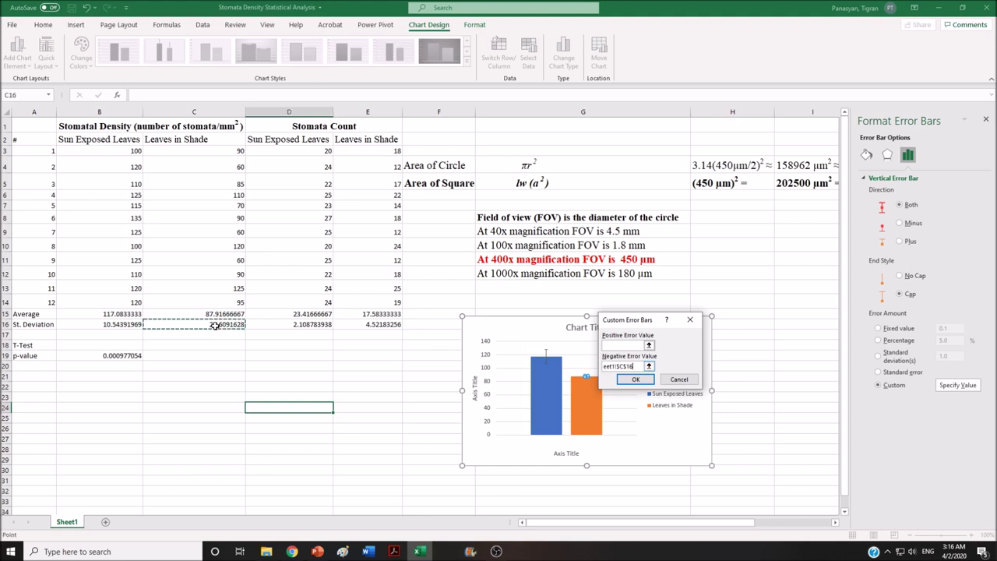
pyautogui.click(609, 346)
pyautogui.click(215, 325)
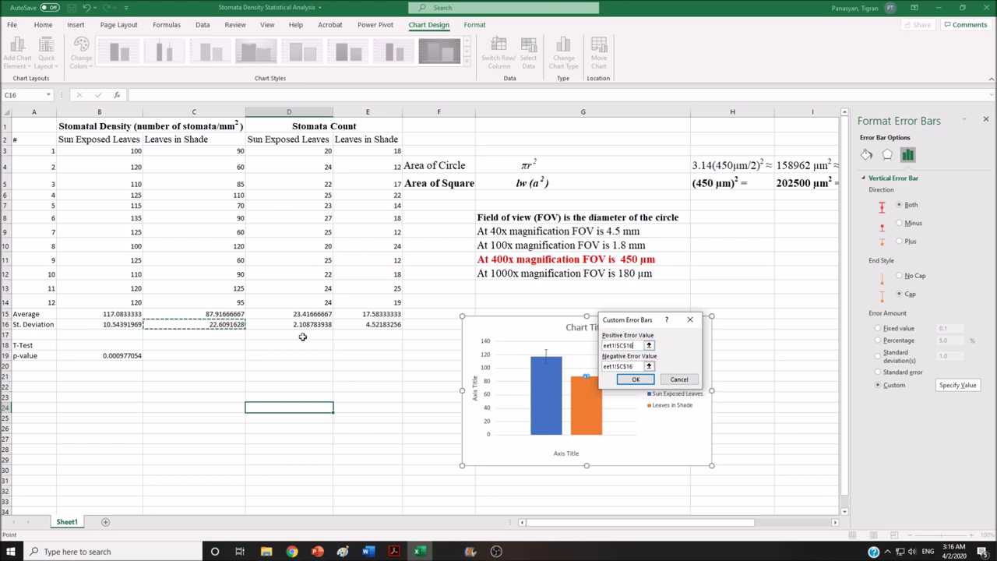
pyautogui.click(636, 381)
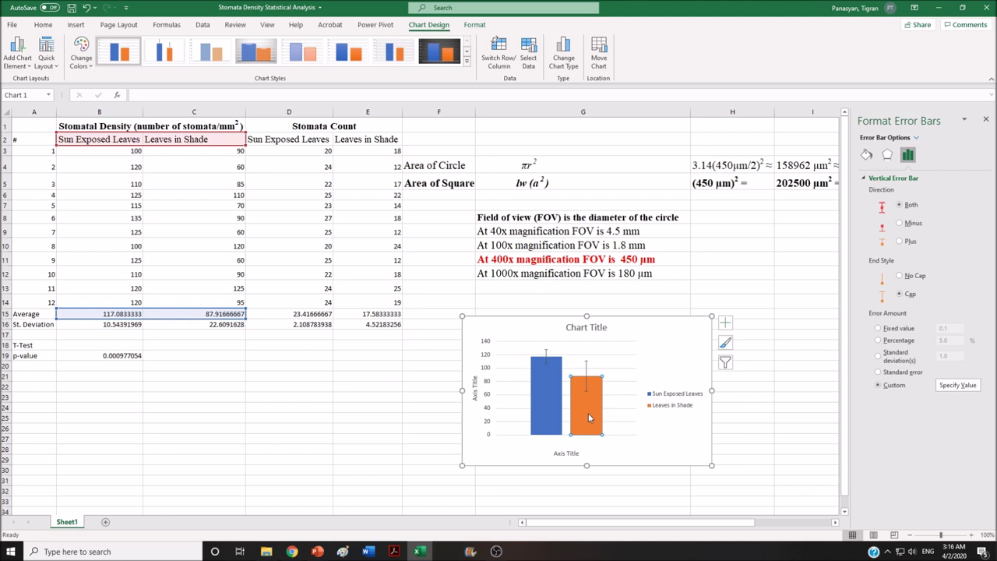
pyautogui.click(589, 419)
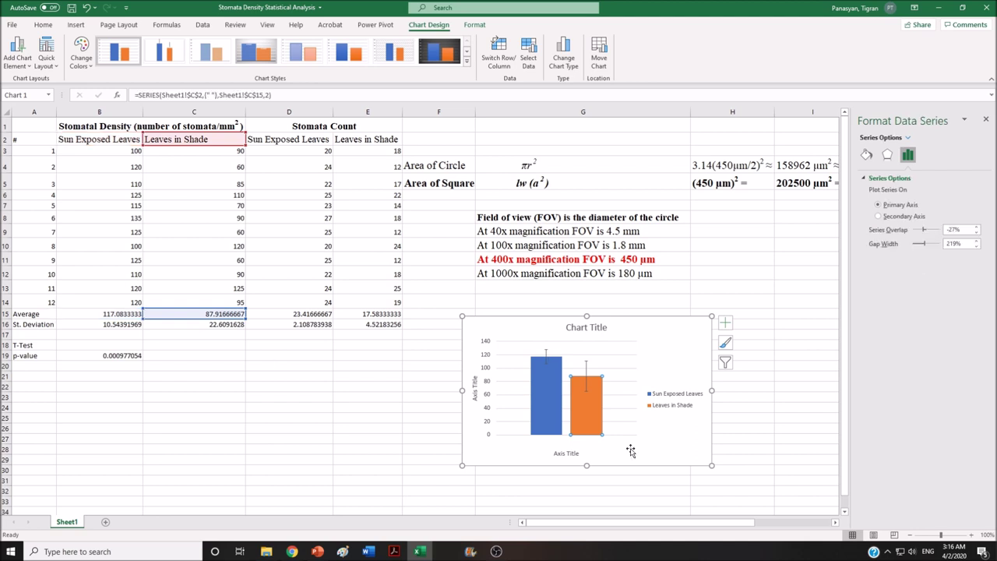
pyautogui.click(474, 393)
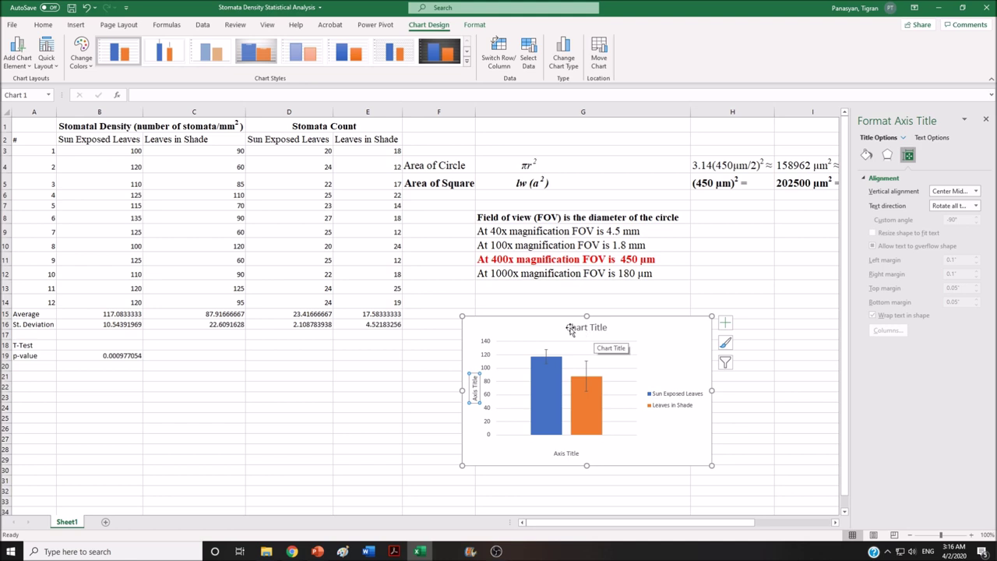
pyautogui.click(558, 455)
pyautogui.click(571, 457)
pyautogui.moveTo(571, 456); pyautogui.dragTo(554, 458)
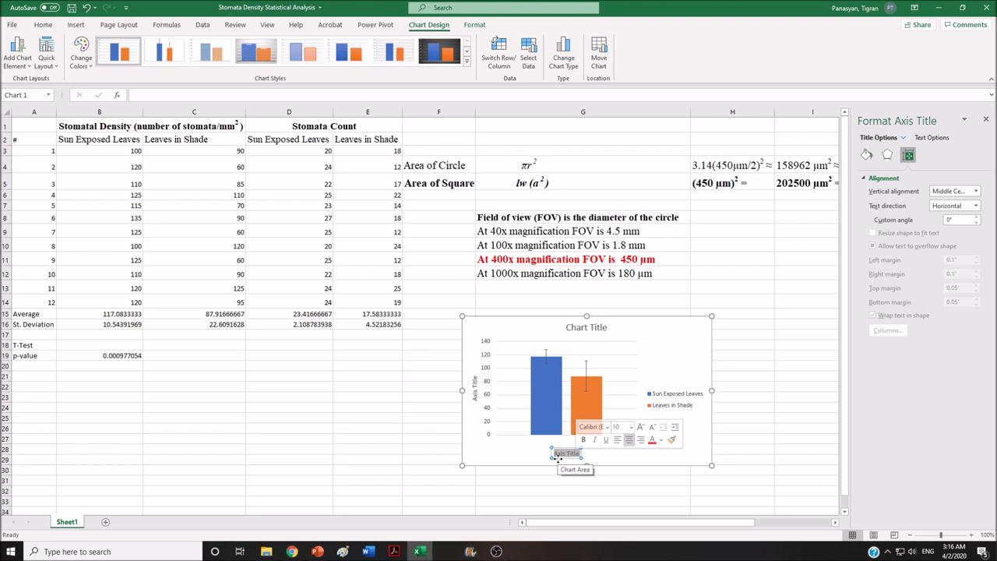
# - Replace the vertical axis title with "Stomal Desity (number of stomat/mm^2"
pyautogui.click(476, 386)
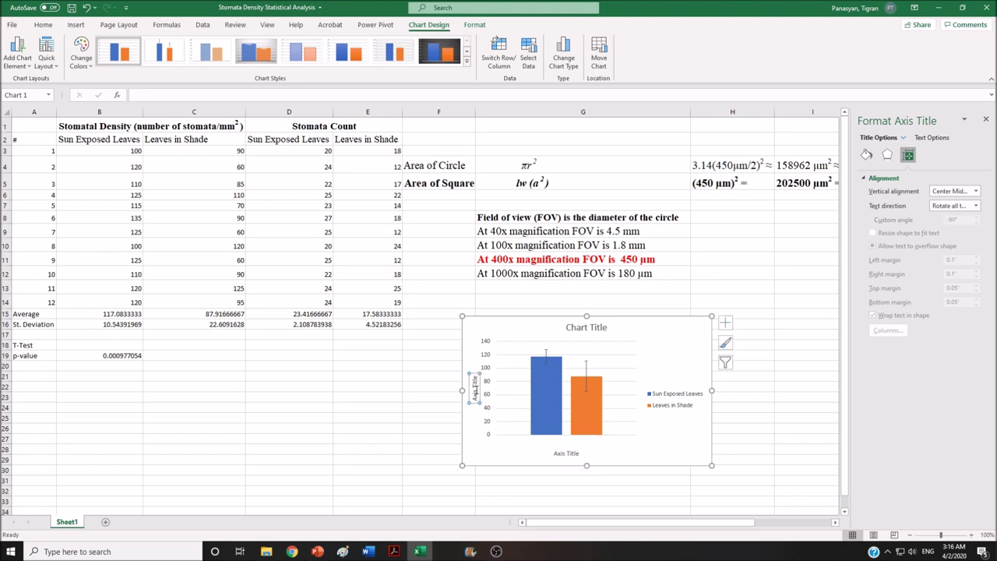
pyautogui.tripleClick(476, 380)
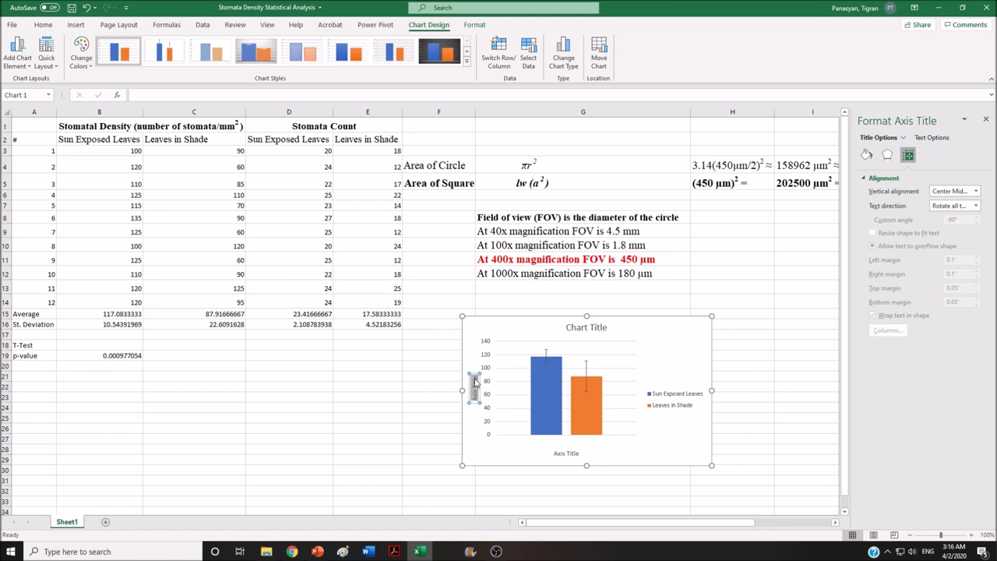
pyautogui.write('omatal Den')
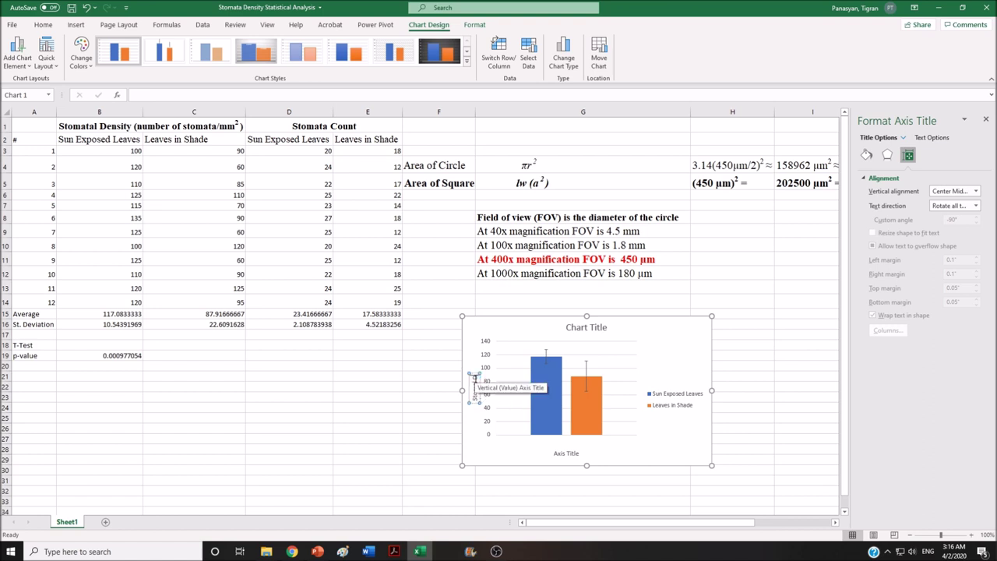
pyautogui.write('sity')
pyautogui.write('(number of stomat')
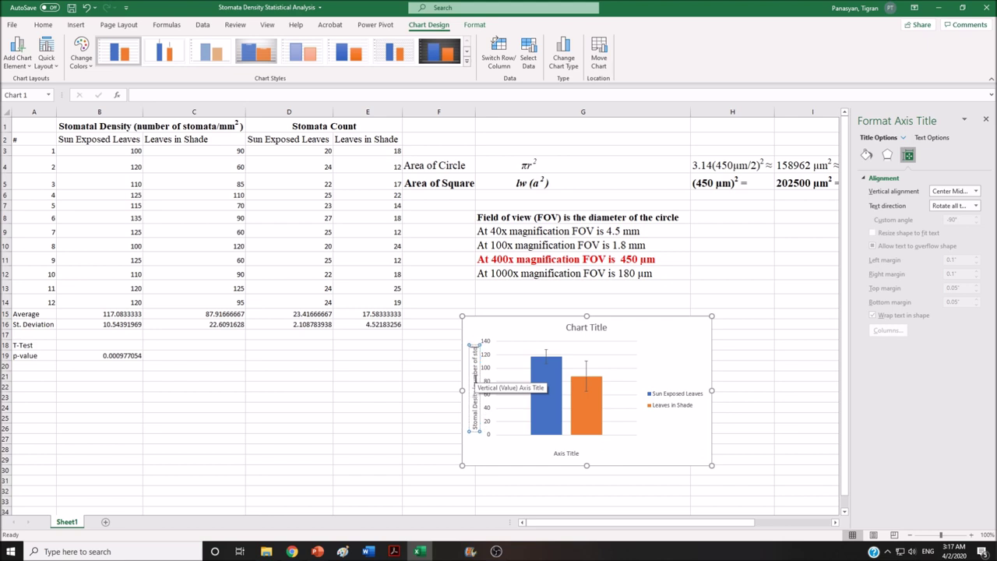
pyautogui.write('a')
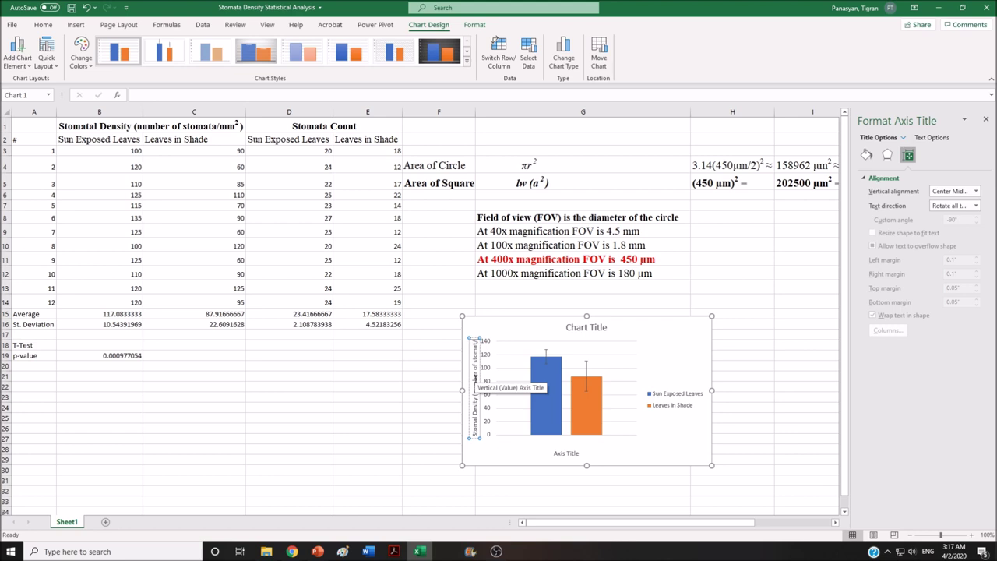
pyautogui.write('/mm')
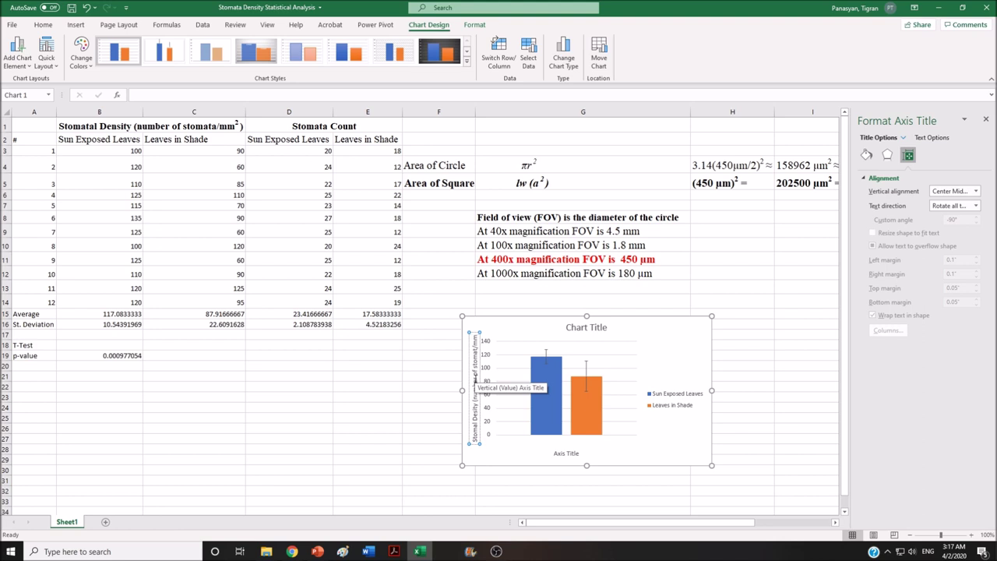
pyautogui.write('2')
pyautogui.write('2')
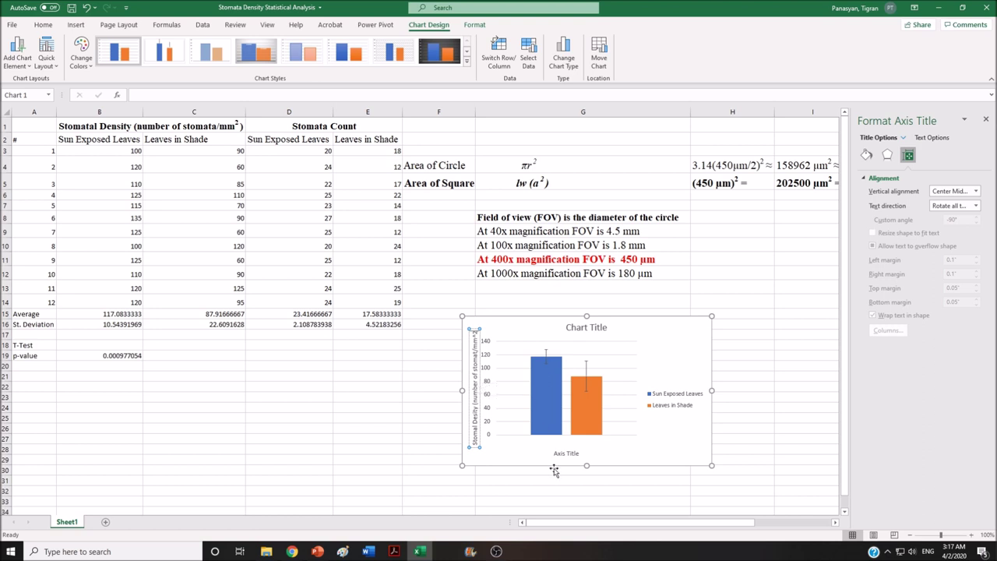
# - Close the chart formatting options and enlarge the chart so its lower-right corner reaches the end of column H at row 31
pyautogui.click(529, 460)
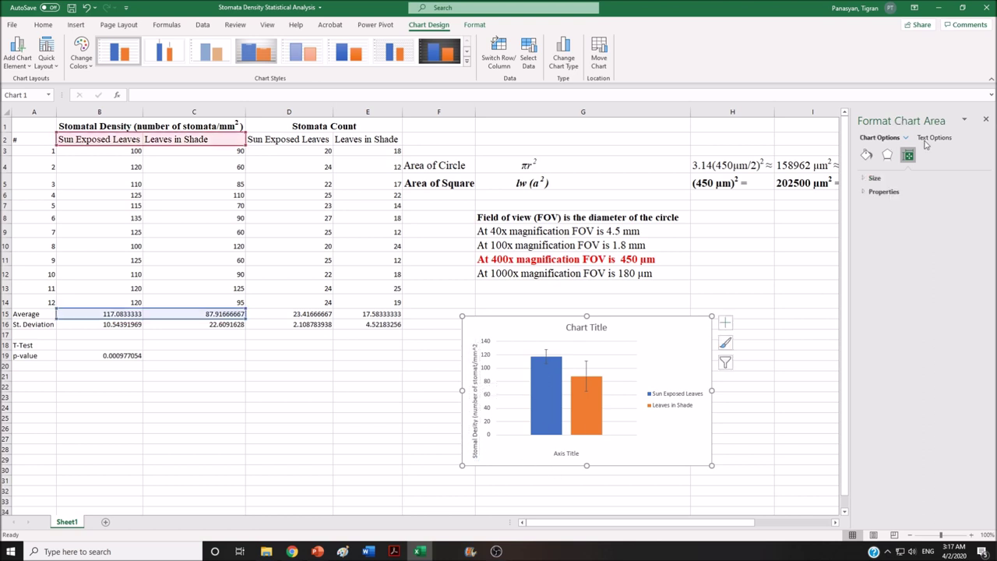
pyautogui.click(986, 122)
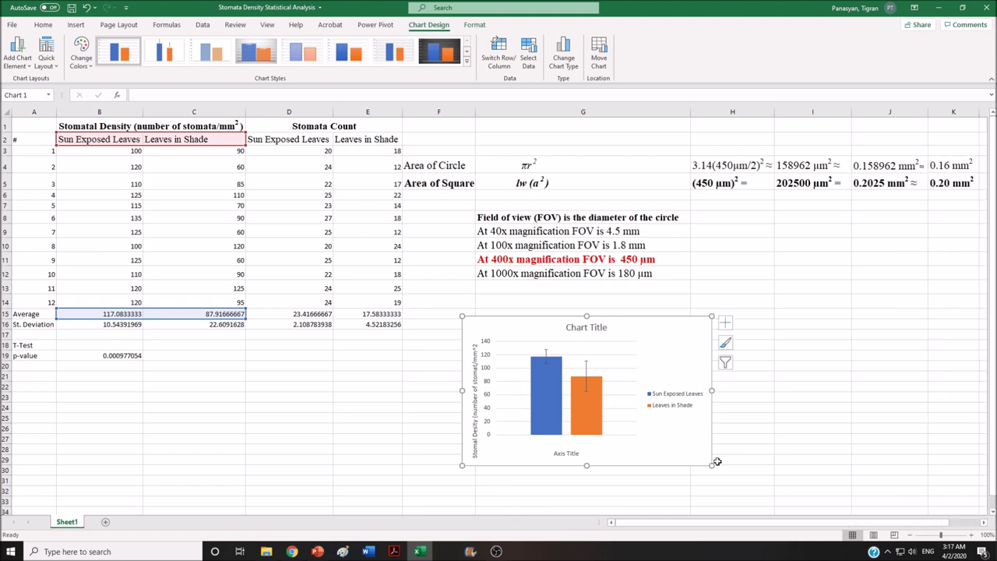
pyautogui.moveTo(711, 466); pyautogui.dragTo(769, 481)
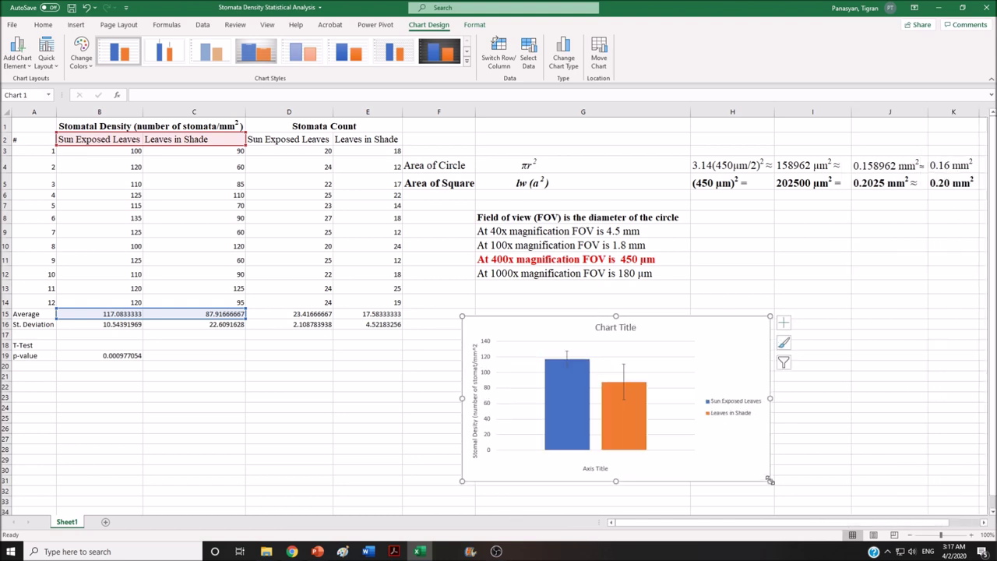